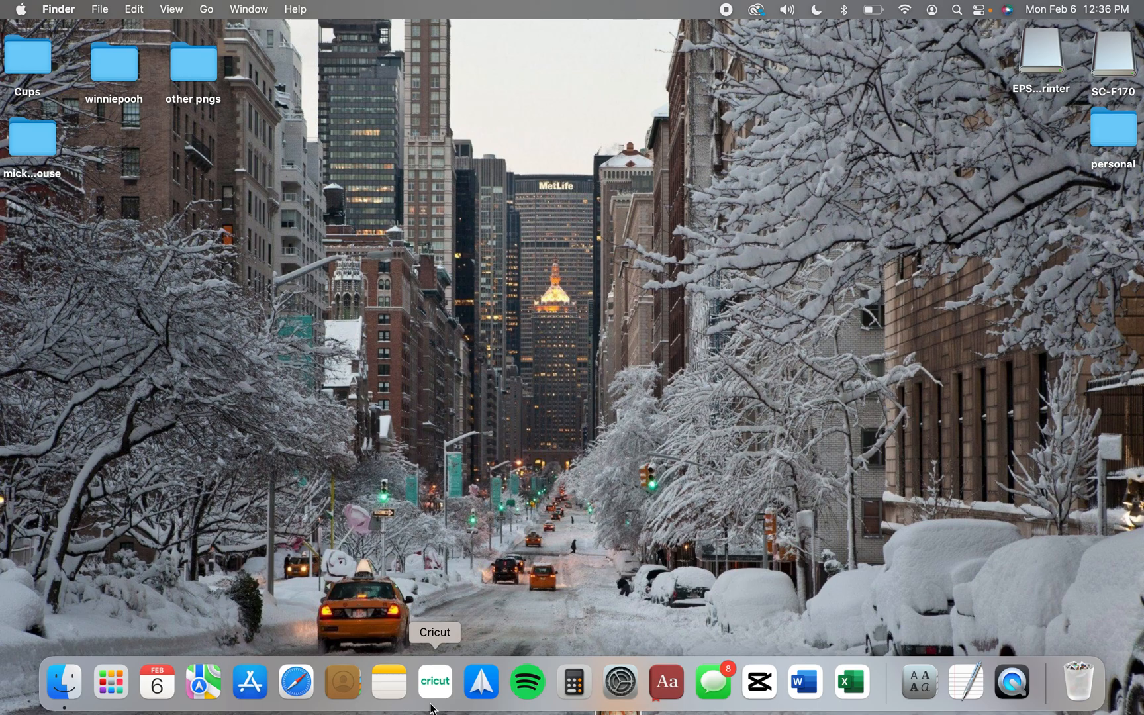
Open Safari and go to the font website dafont.com
click(304, 688)
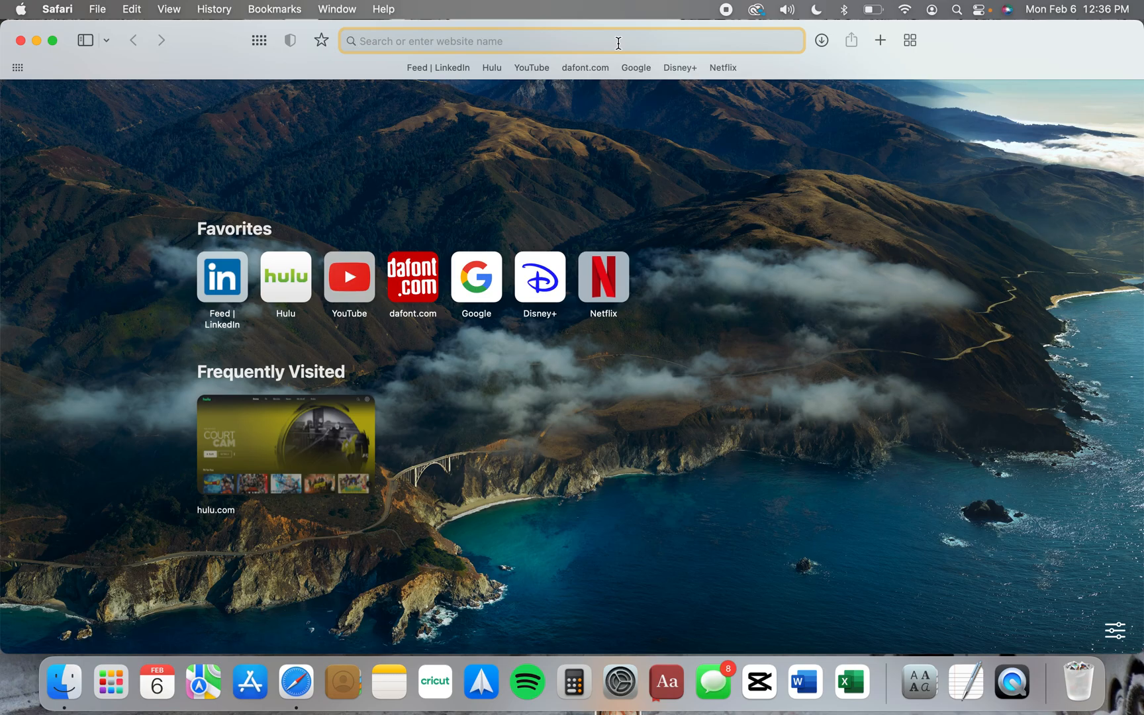
text(dafont.co)
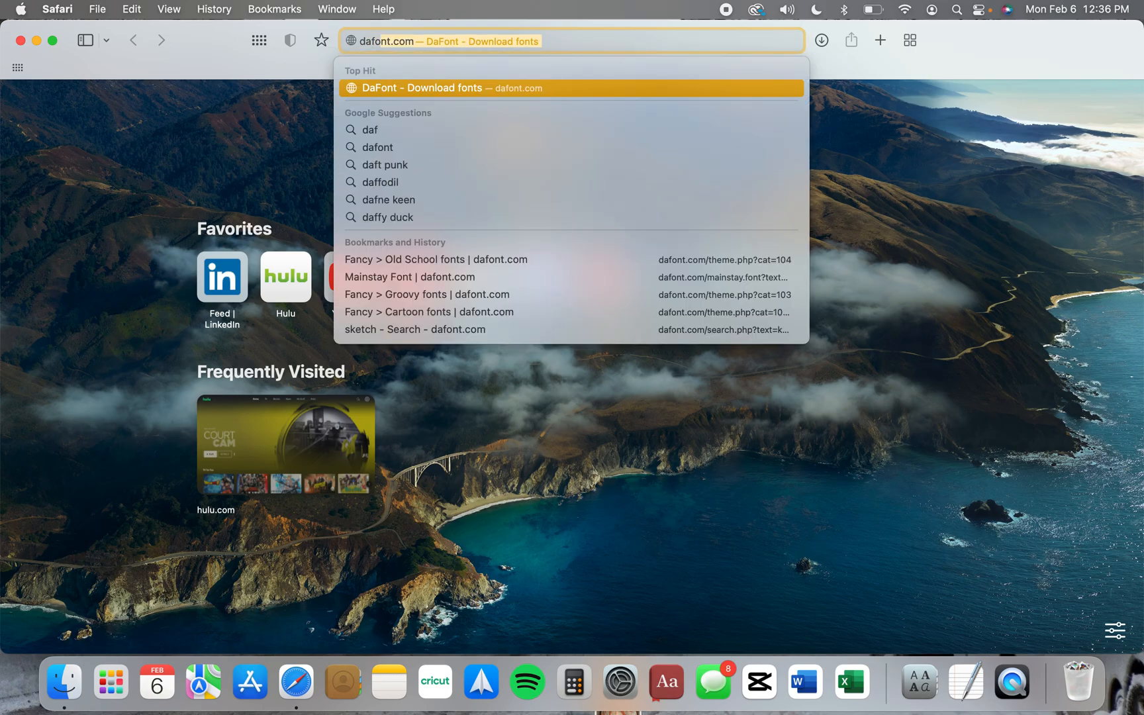
text(m)
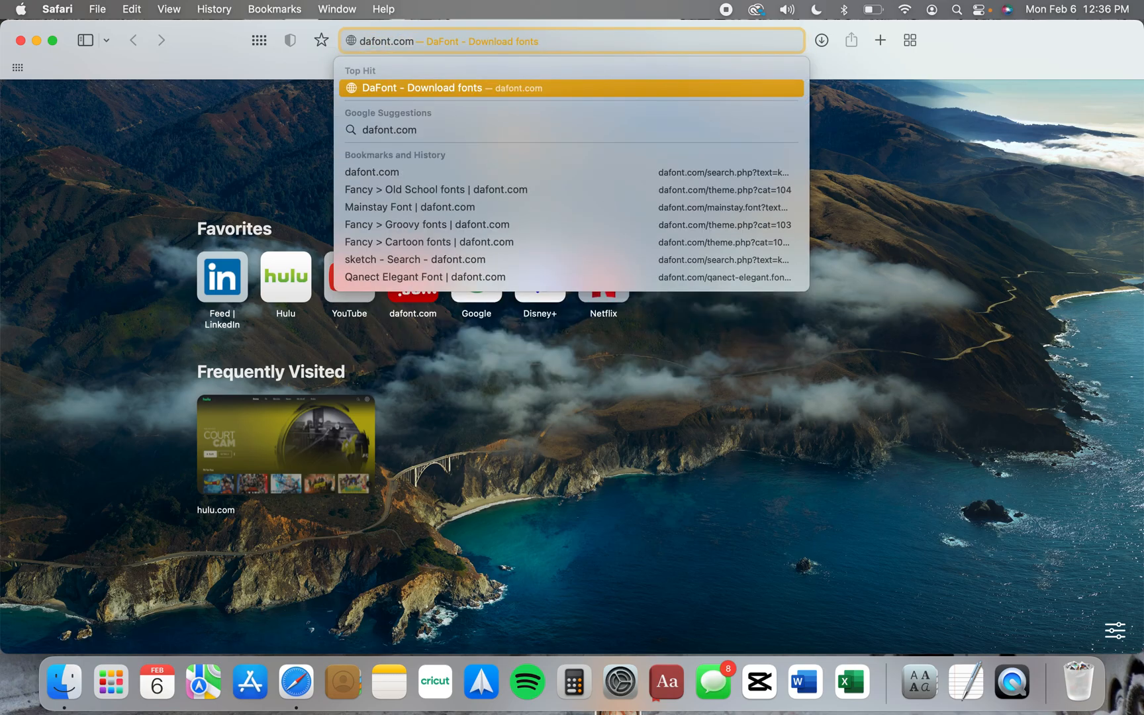
key(Return)
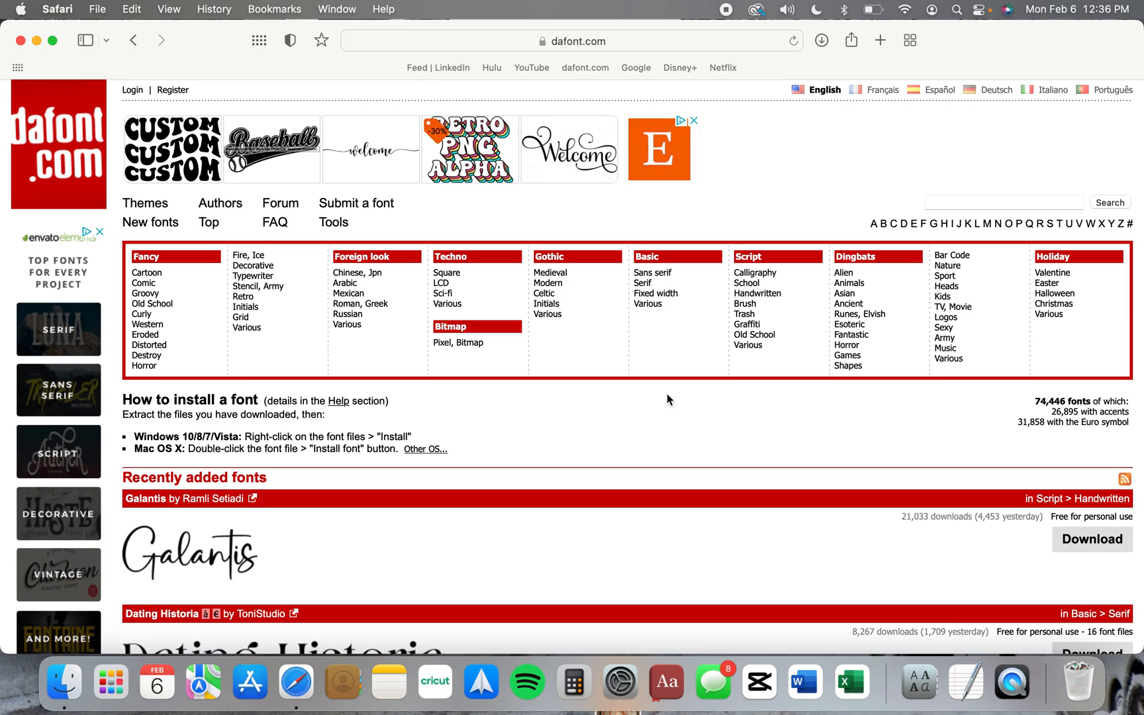
Open the Techno > Sci-fi category and look through its fonts
click(981, 206)
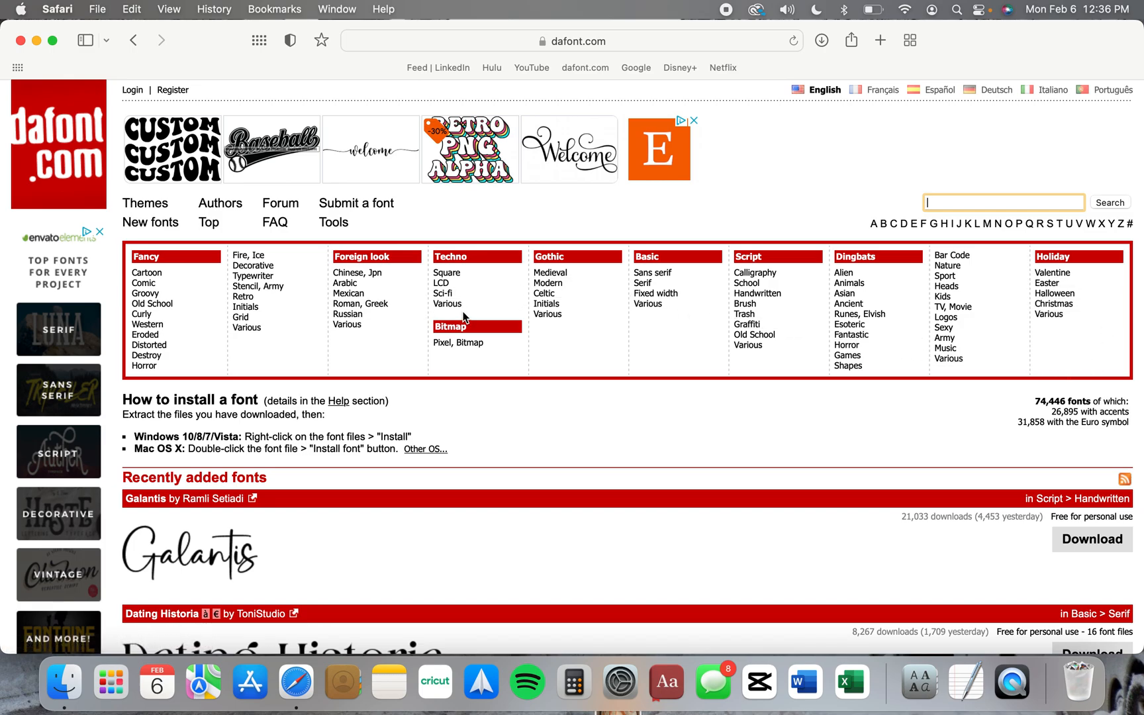
click(450, 298)
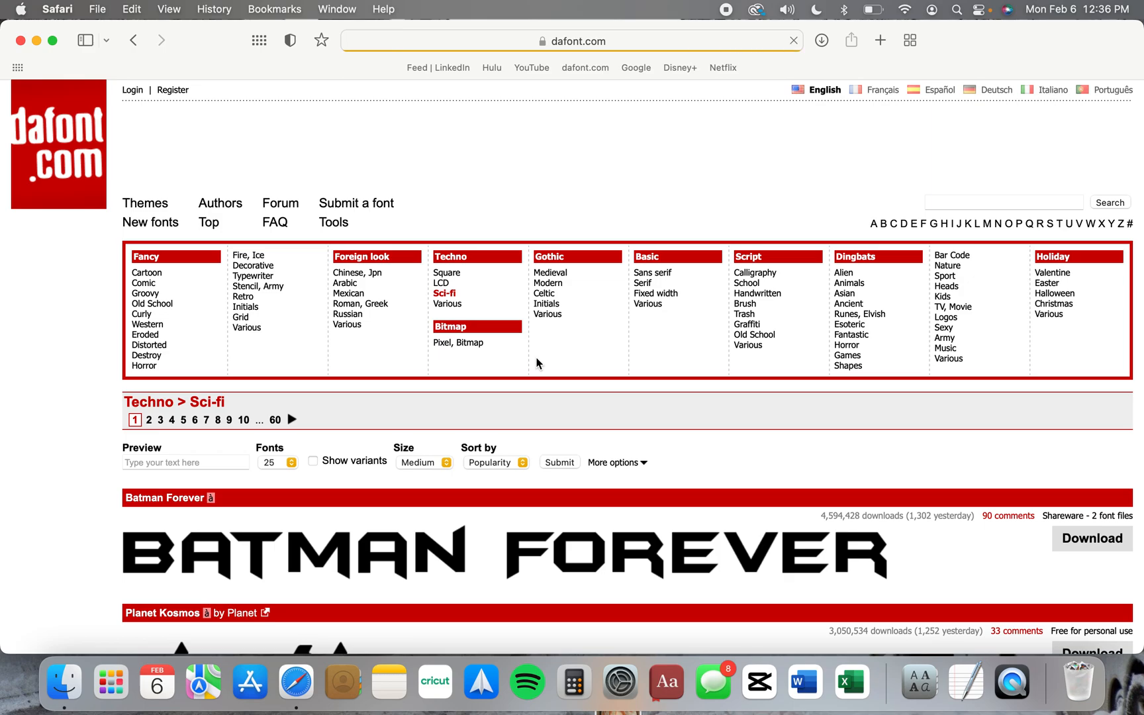
scroll(537, 363, down, 3)
scroll(536, 362, down, 10)
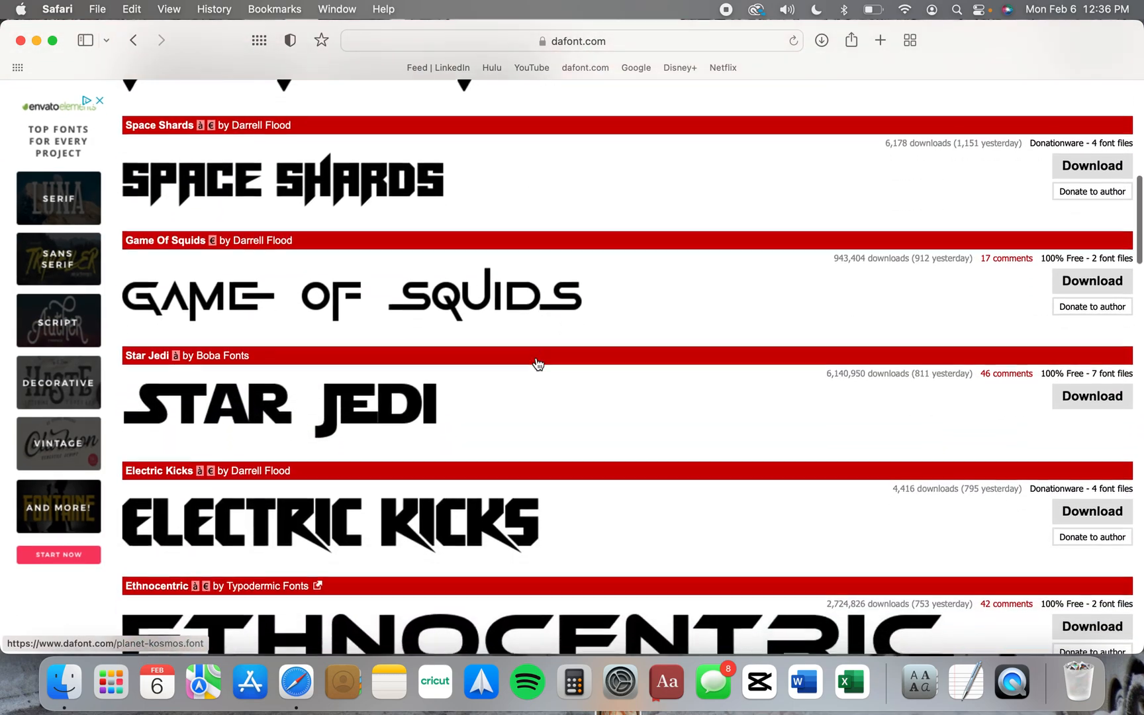
scroll(536, 363, up, 1)
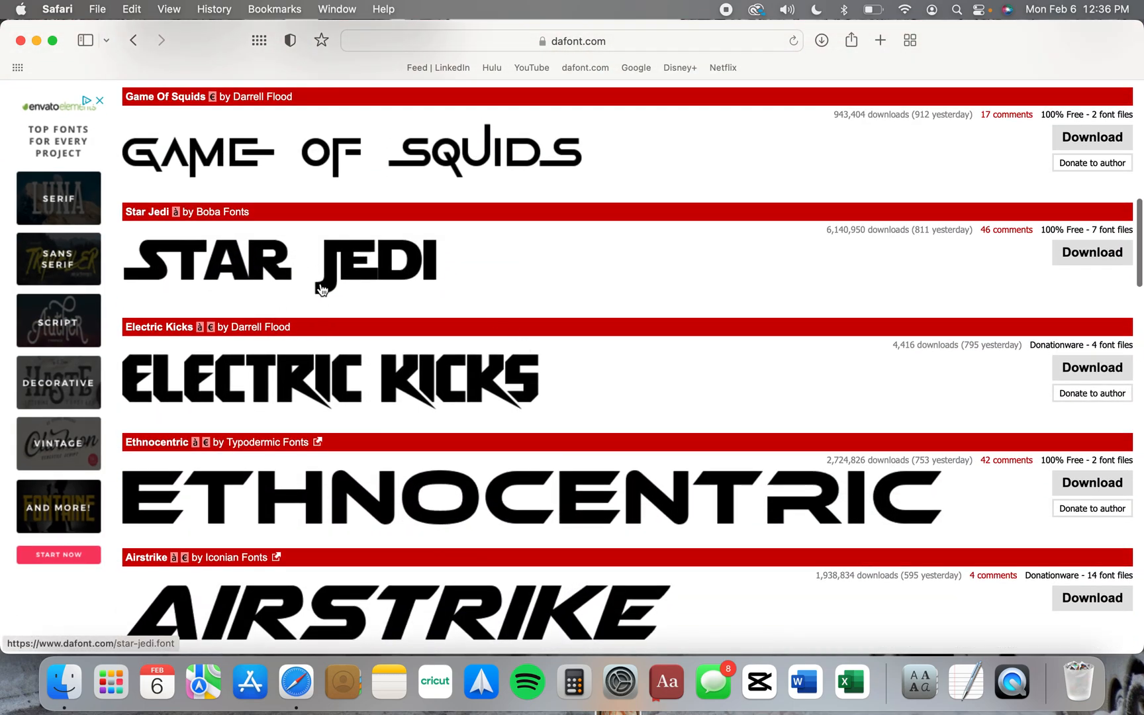
scroll(406, 511, down, 12)
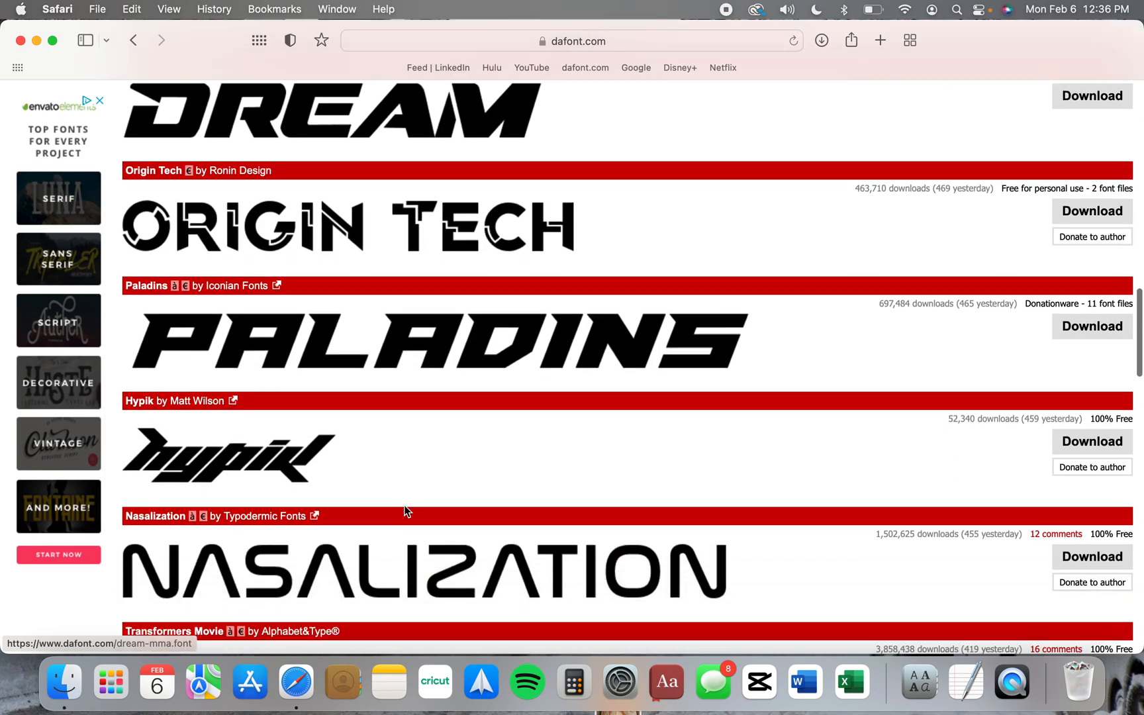
scroll(404, 506, up, 20)
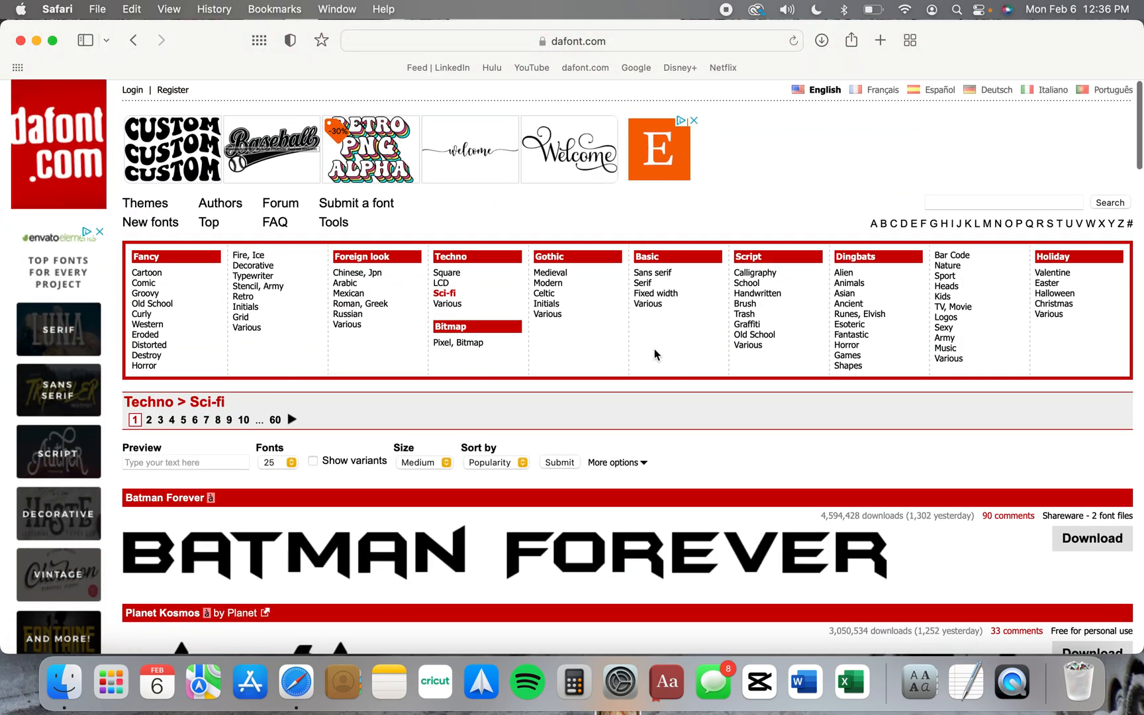
Open the Script > Brush category and look through its fonts
click(744, 304)
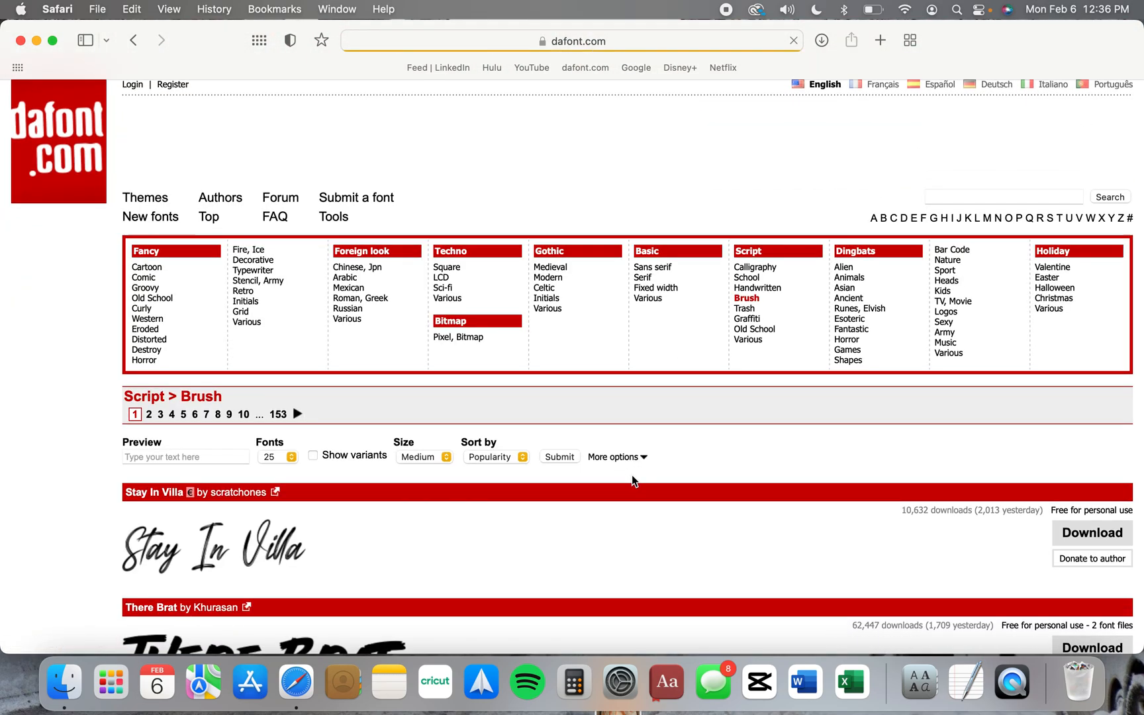
scroll(631, 475, down, 5)
scroll(633, 482, down, 8)
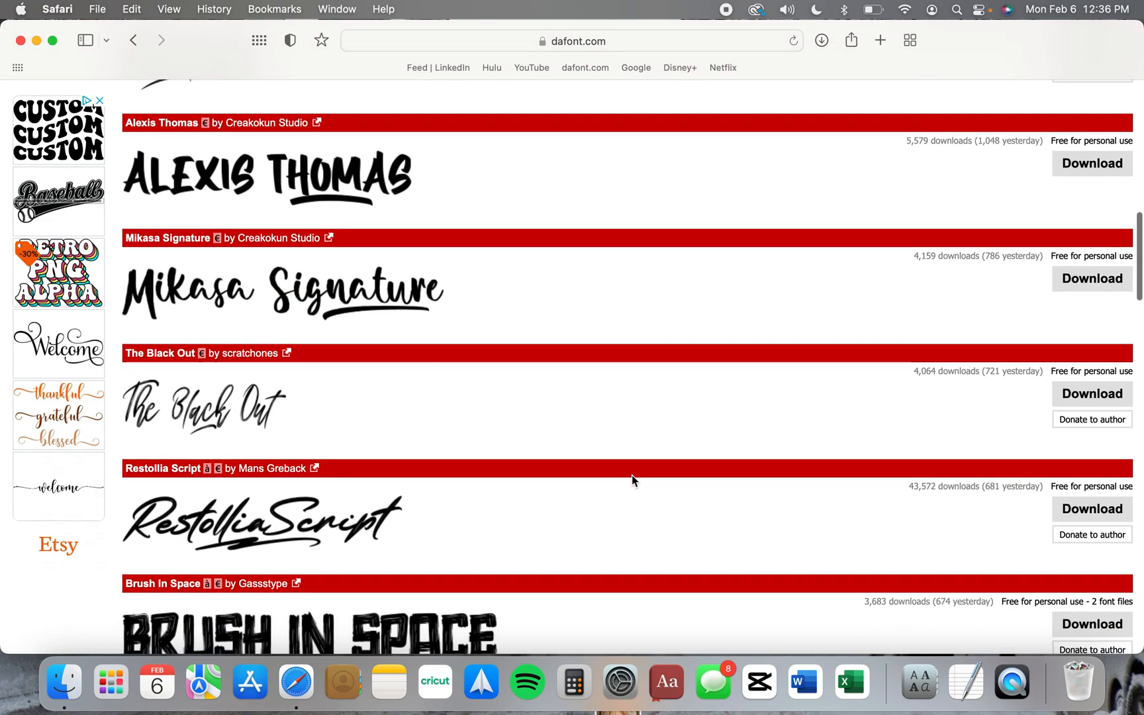
scroll(426, 257, up, 20)
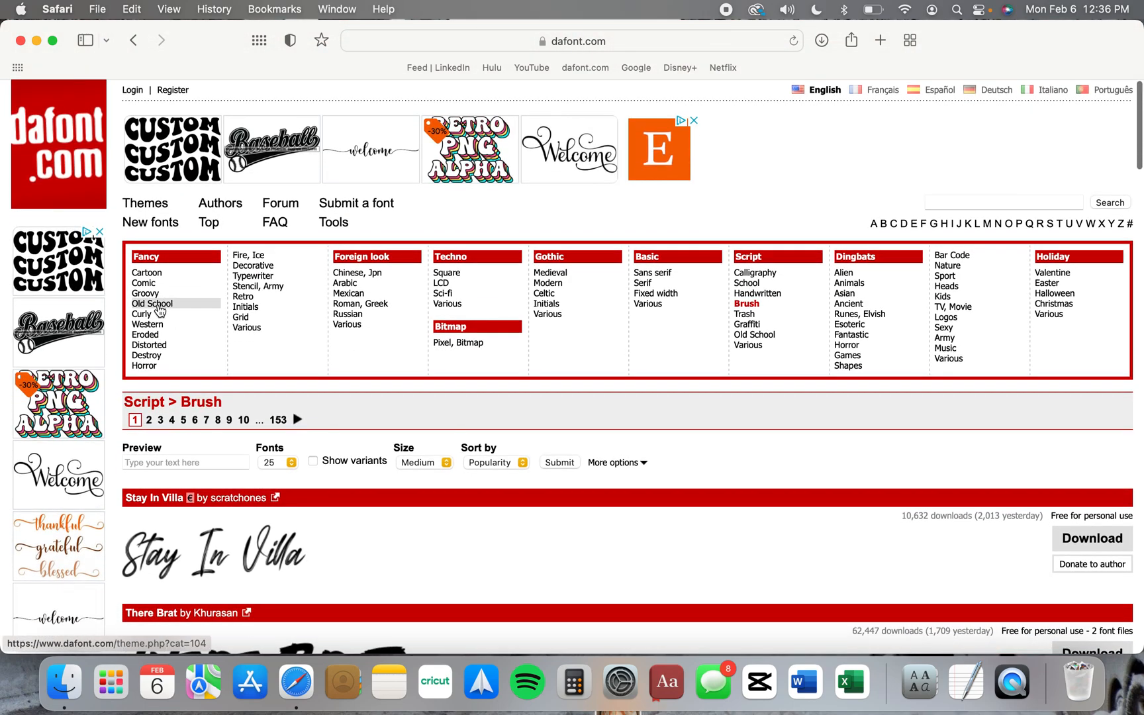
Open the Fancy > Old School category and look through its fonts
click(161, 306)
scroll(519, 475, down, 6)
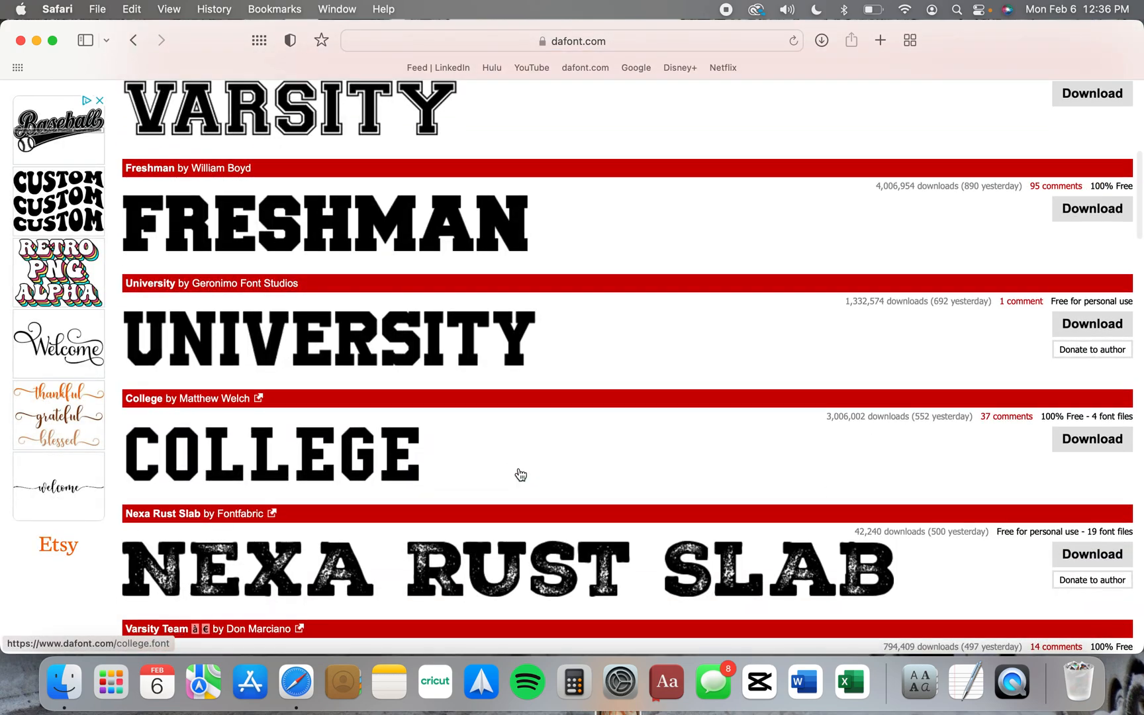
scroll(414, 403, up, 8)
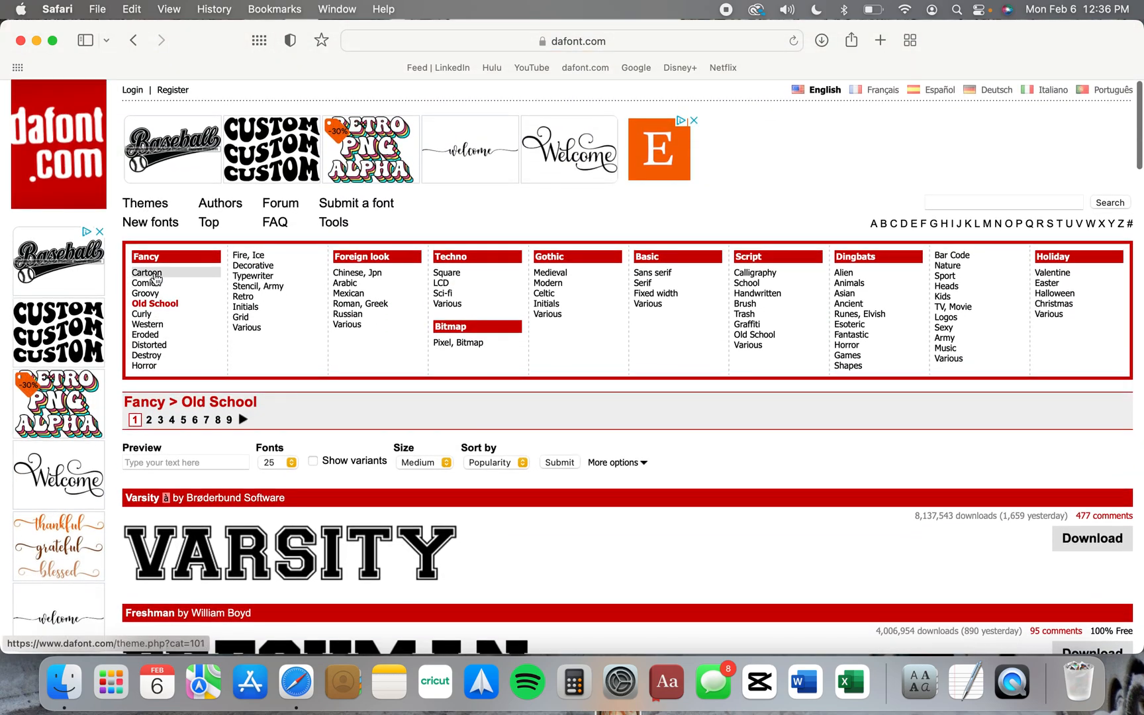
Open the Fancy > Cartoon category and look through the fonts on its first page
click(144, 274)
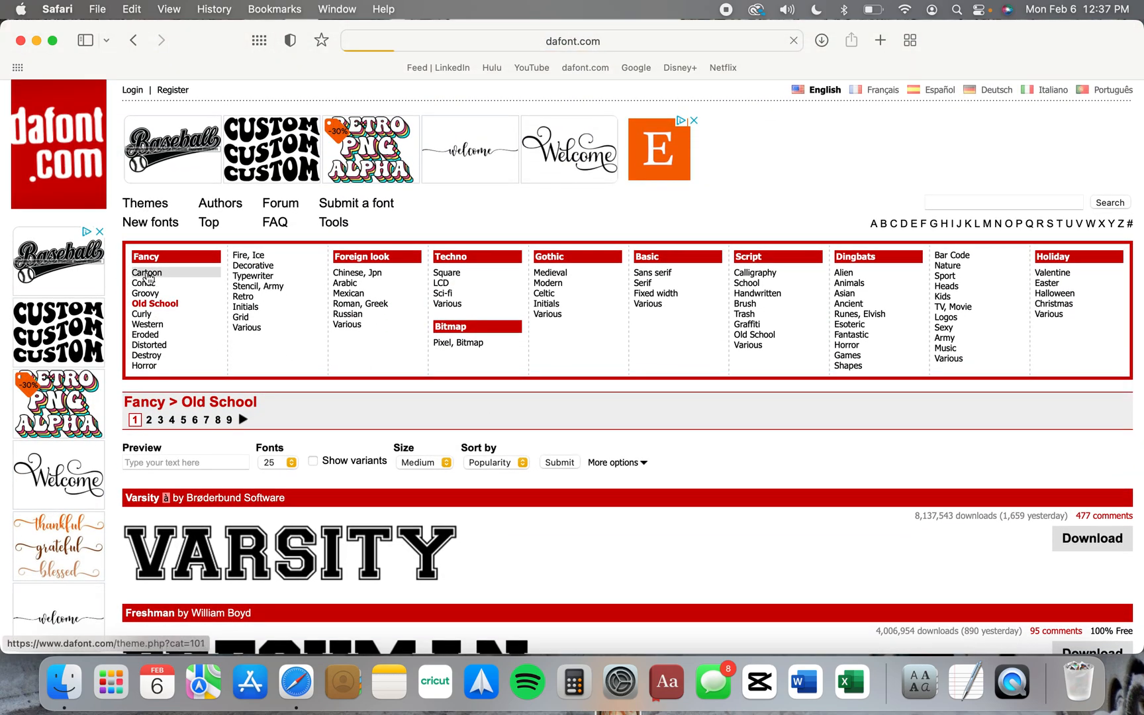
scroll(592, 490, down, 12)
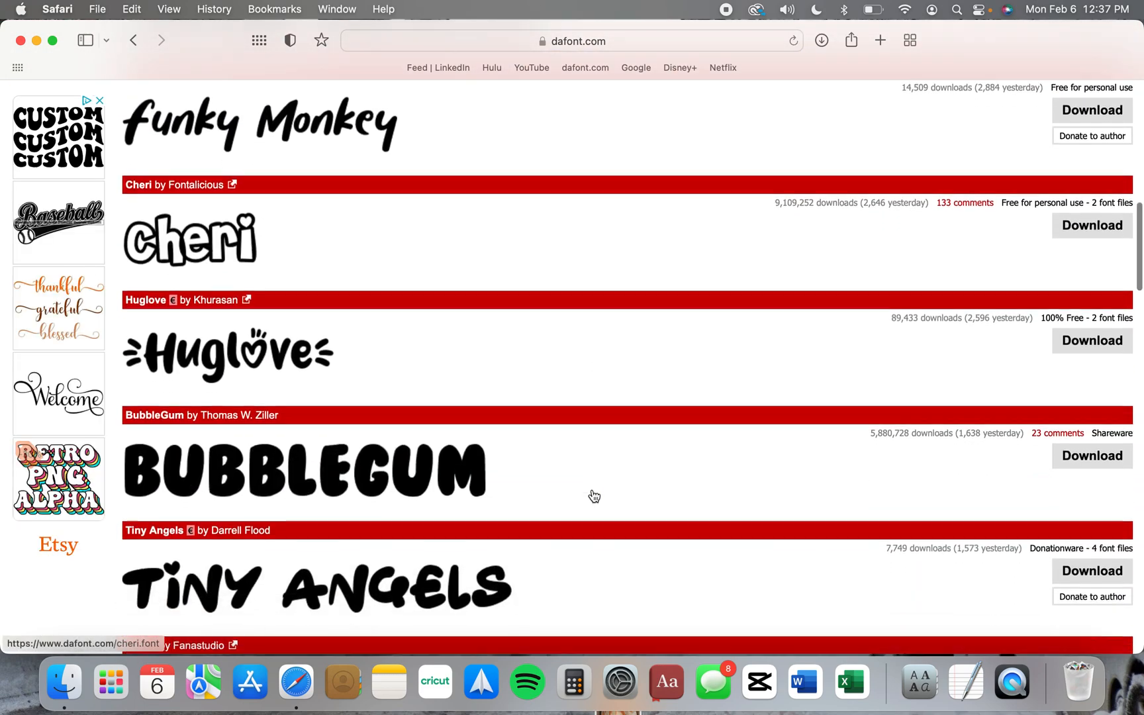
scroll(593, 496, down, 3)
scroll(594, 495, down, 5)
scroll(594, 496, down, 4)
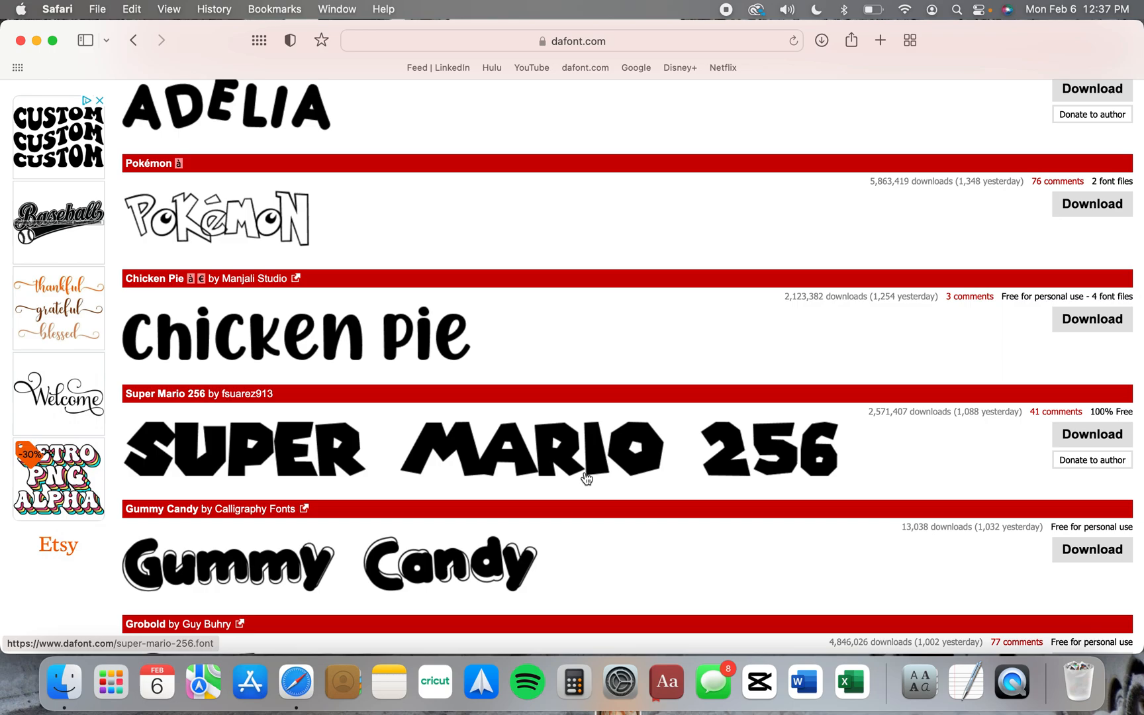
scroll(586, 478, down, 10)
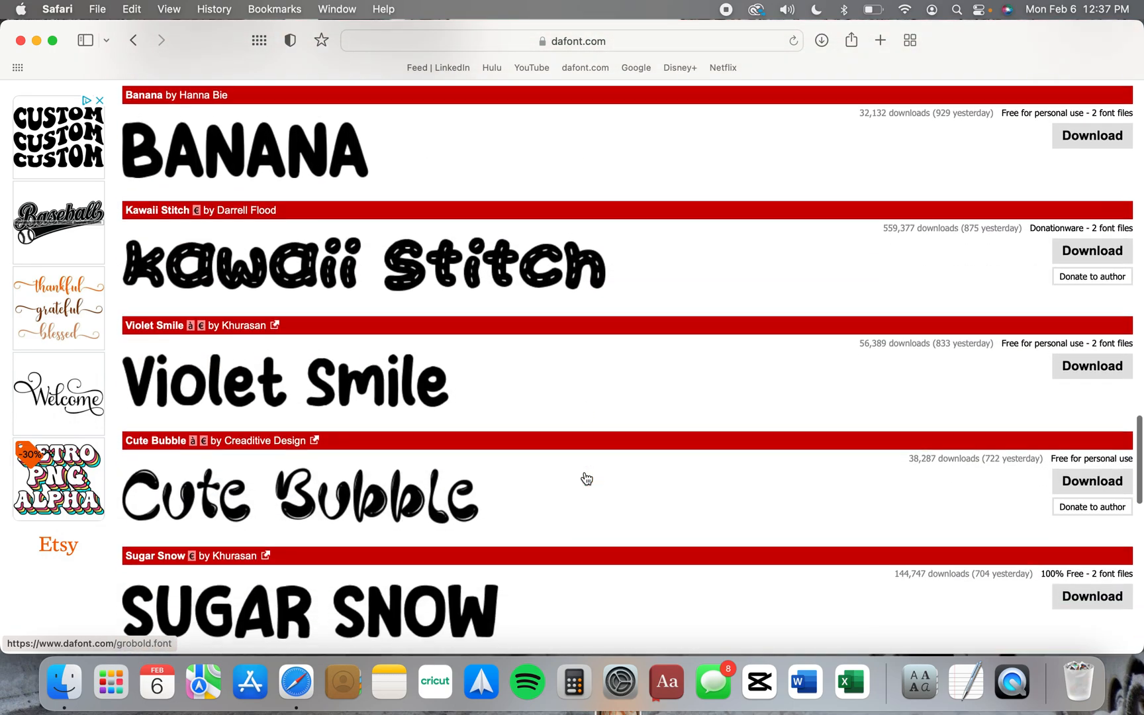
scroll(586, 477, down, 8)
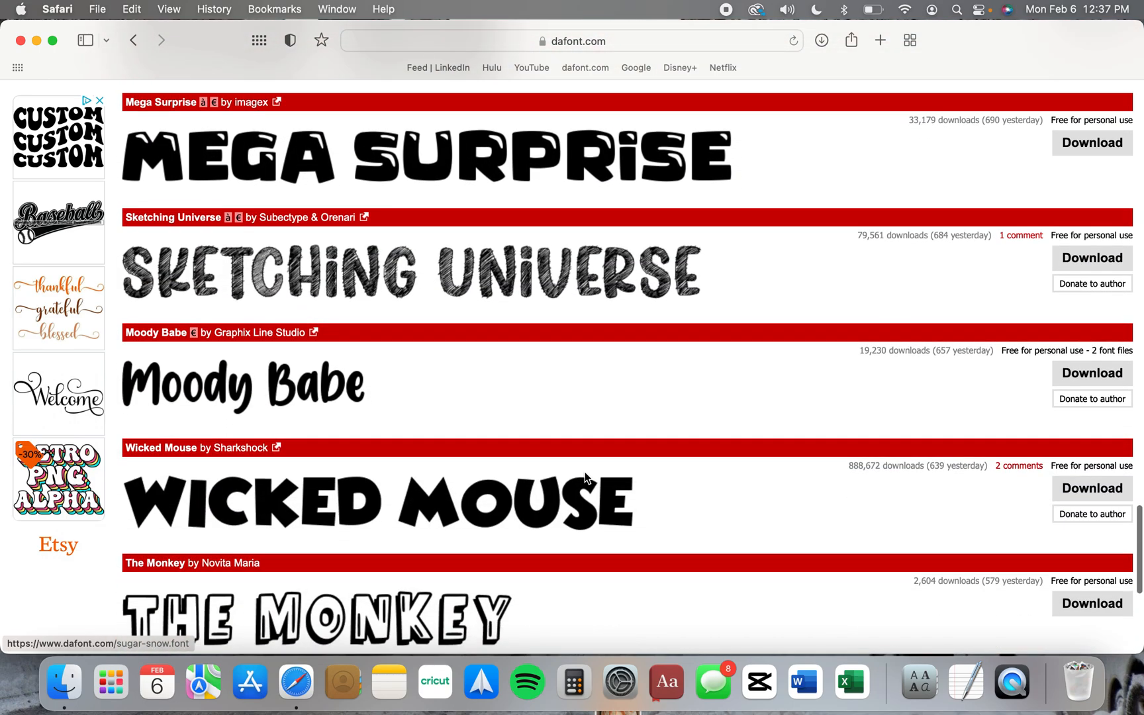
scroll(585, 477, down, 3)
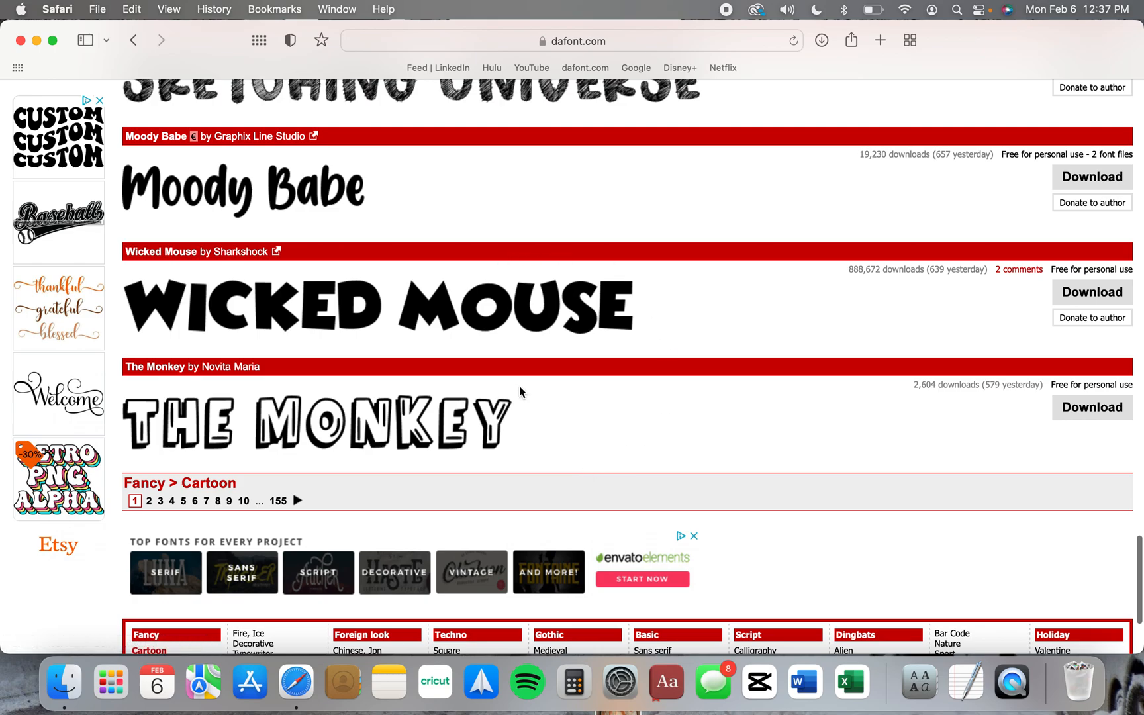
scroll(519, 385, up, 1)
Go to page 4 of the Cartoon category and look over its first fonts
click(172, 520)
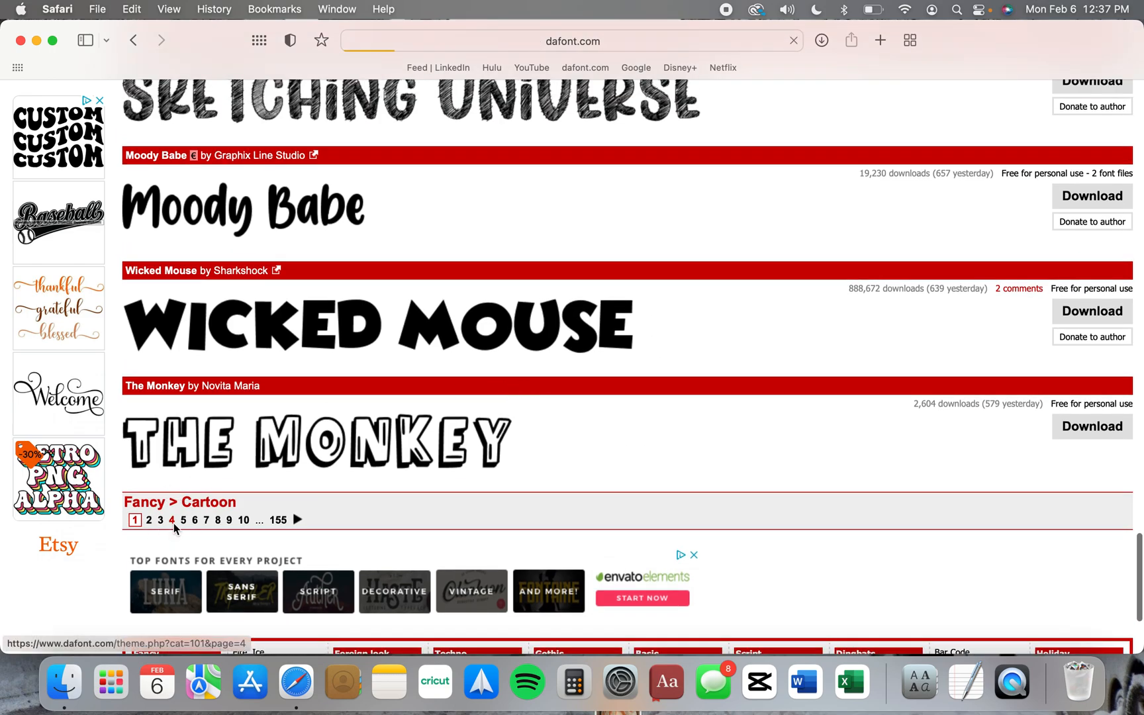
scroll(503, 500, down, 10)
scroll(503, 500, up, 4)
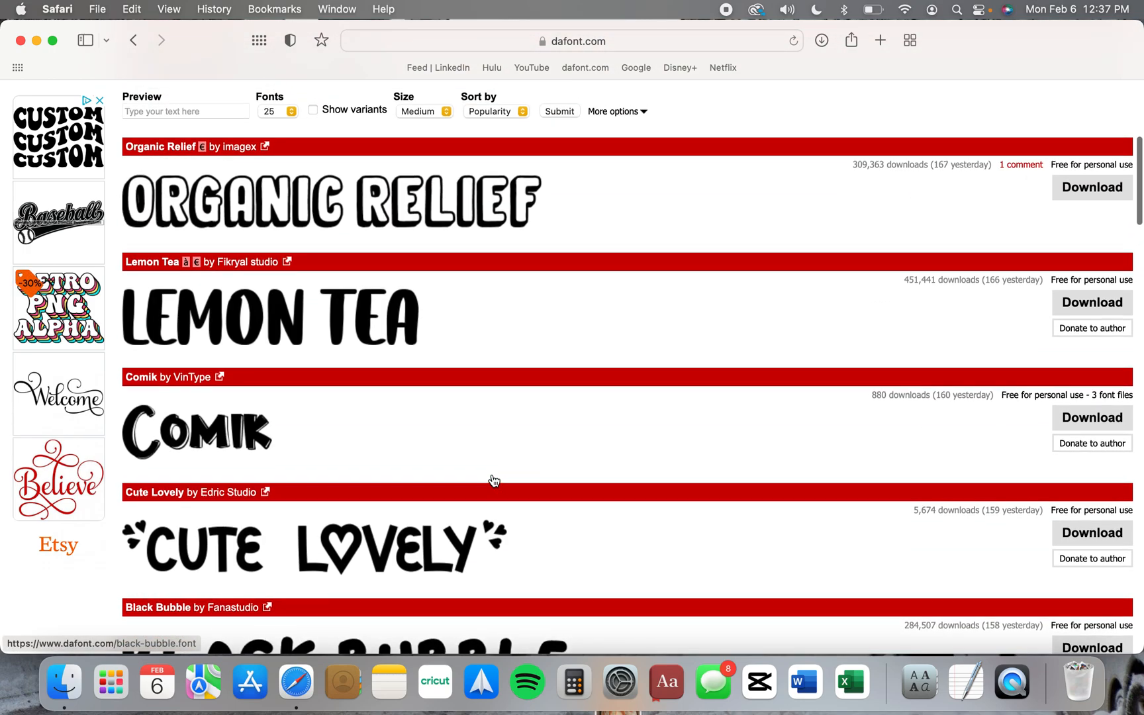
Preview the listed Cartoon fonts with the sample text "christmas"
scroll(493, 479, up, 4)
click(203, 345)
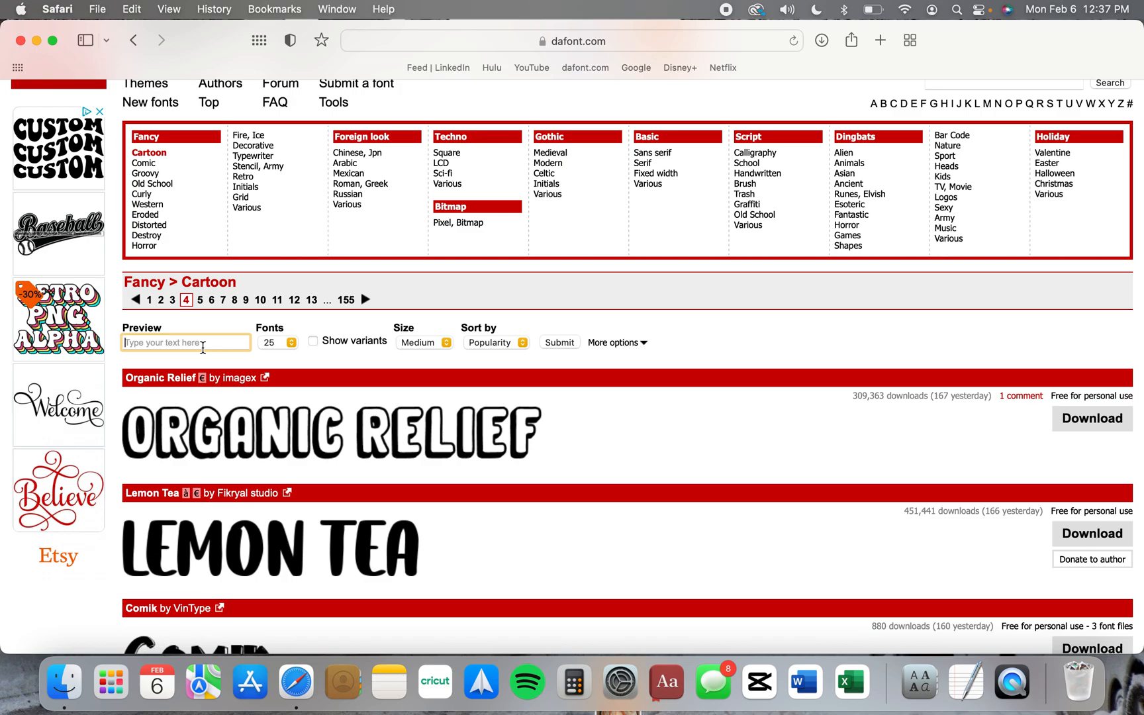
text(c)
key(Return)
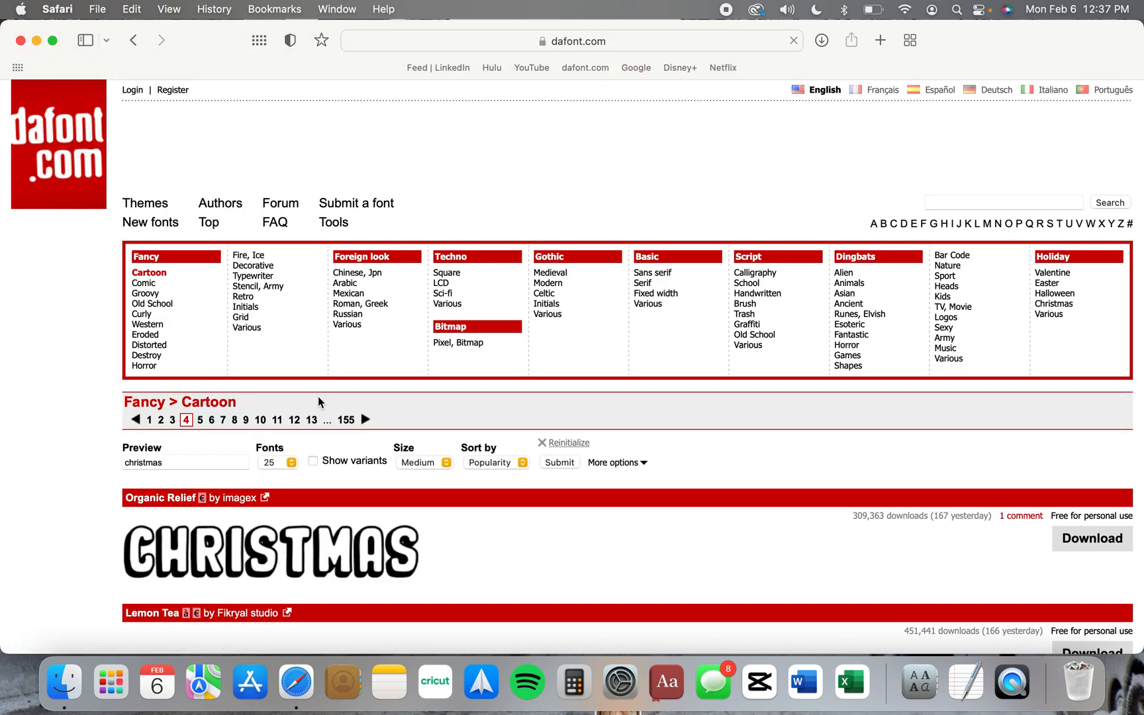
Compare the "christmas" previews of the Cartoon fonts and open the page of the Grinched font
scroll(488, 505, down, 1)
scroll(490, 512, down, 3)
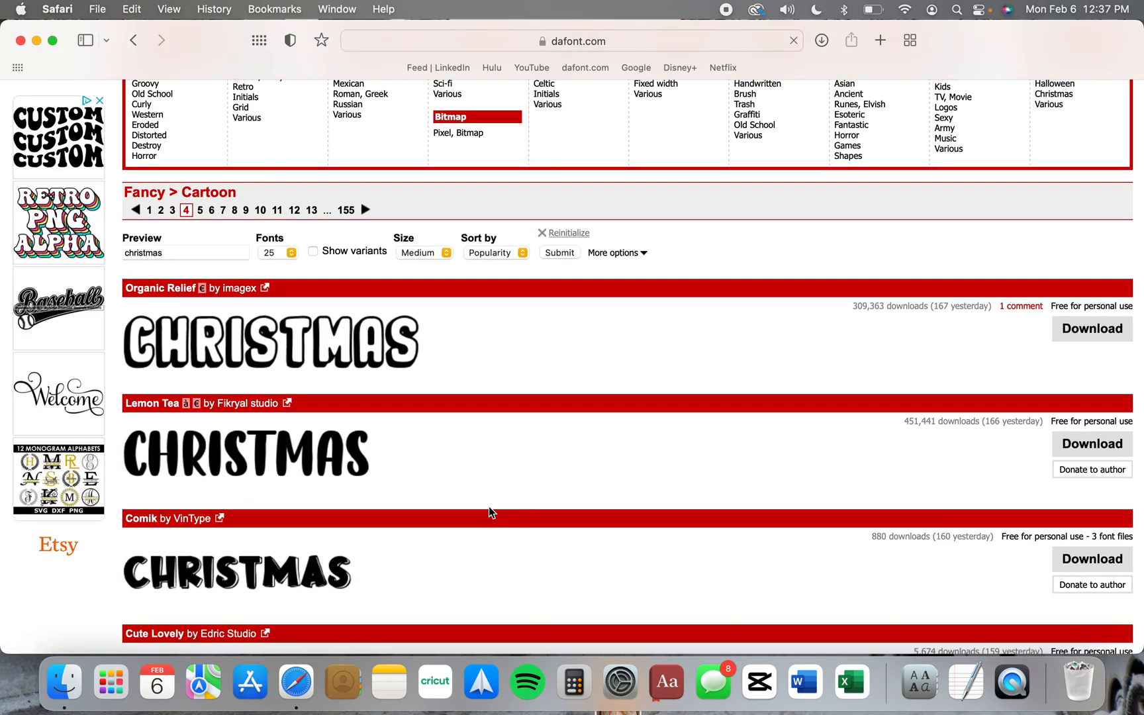
scroll(490, 513, down, 9)
scroll(490, 512, down, 5)
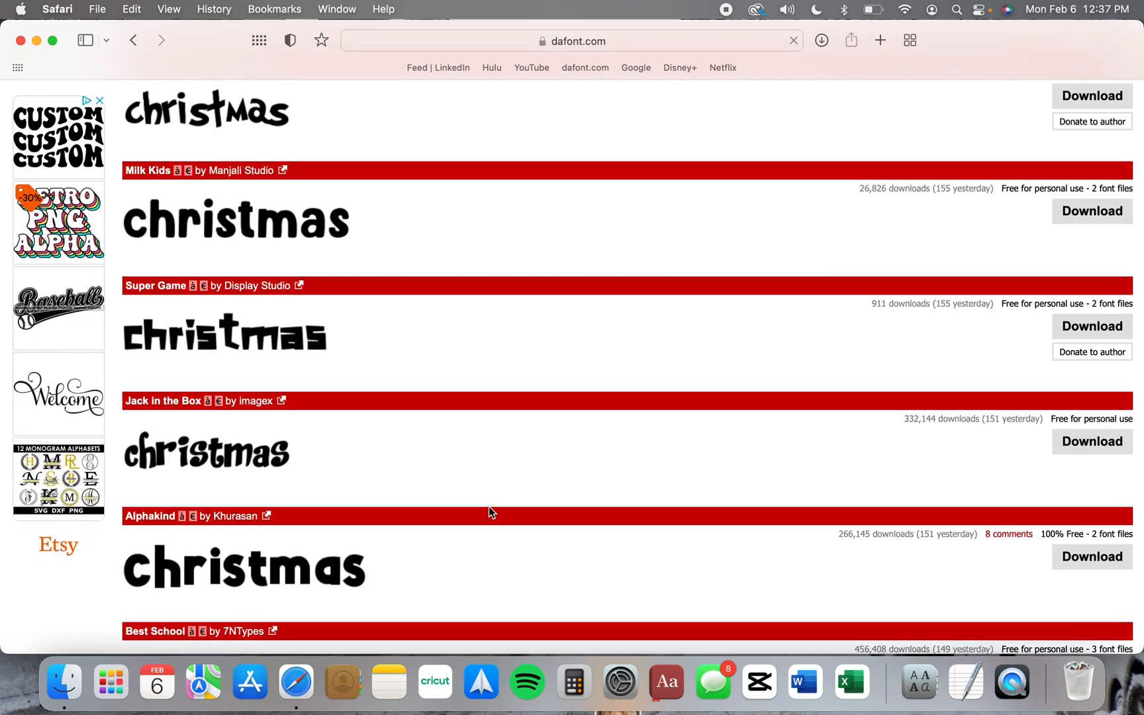
scroll(489, 513, up, 6)
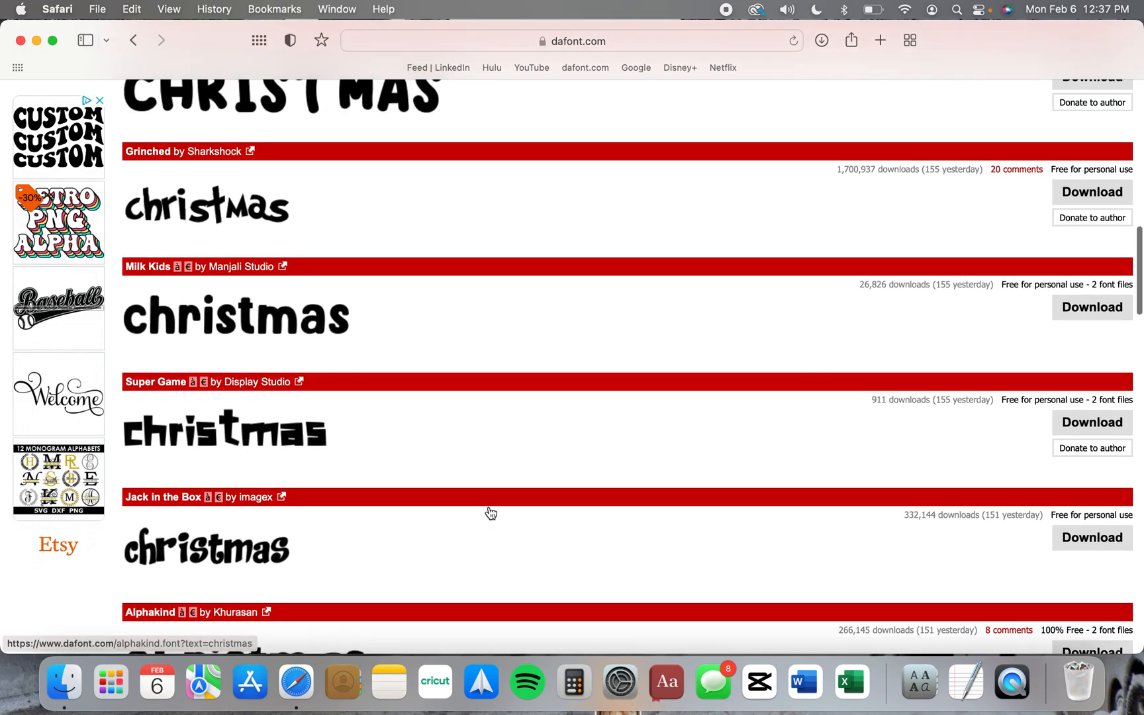
scroll(376, 418, up, 8)
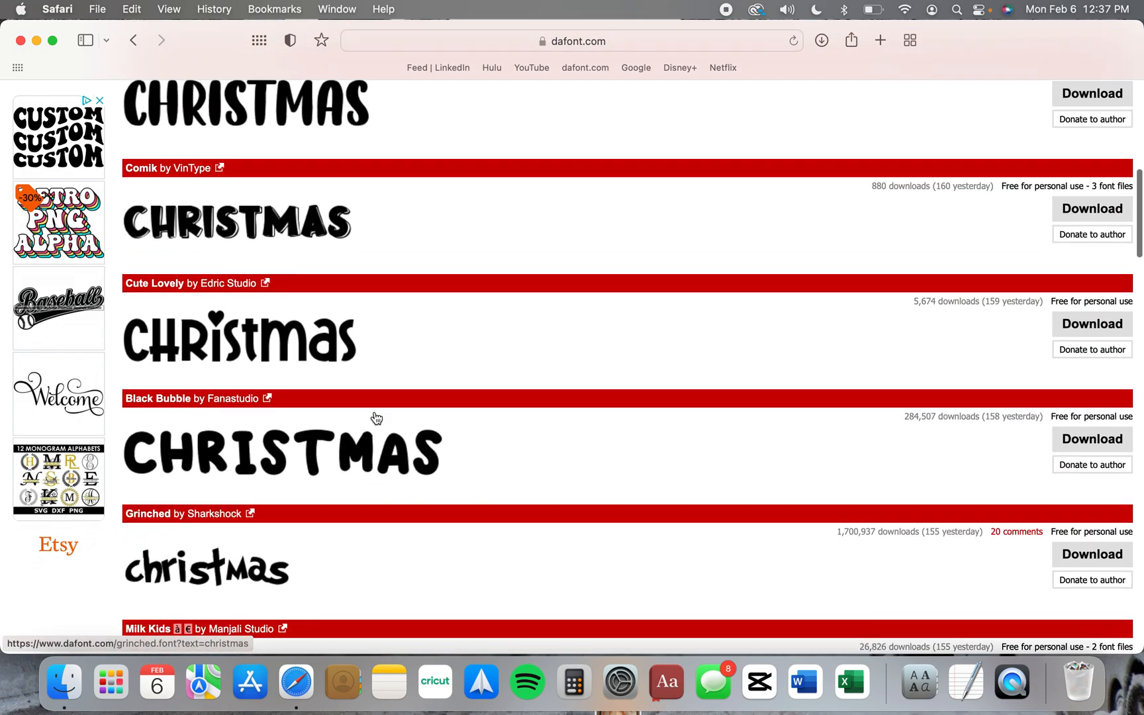
scroll(375, 411, down, 10)
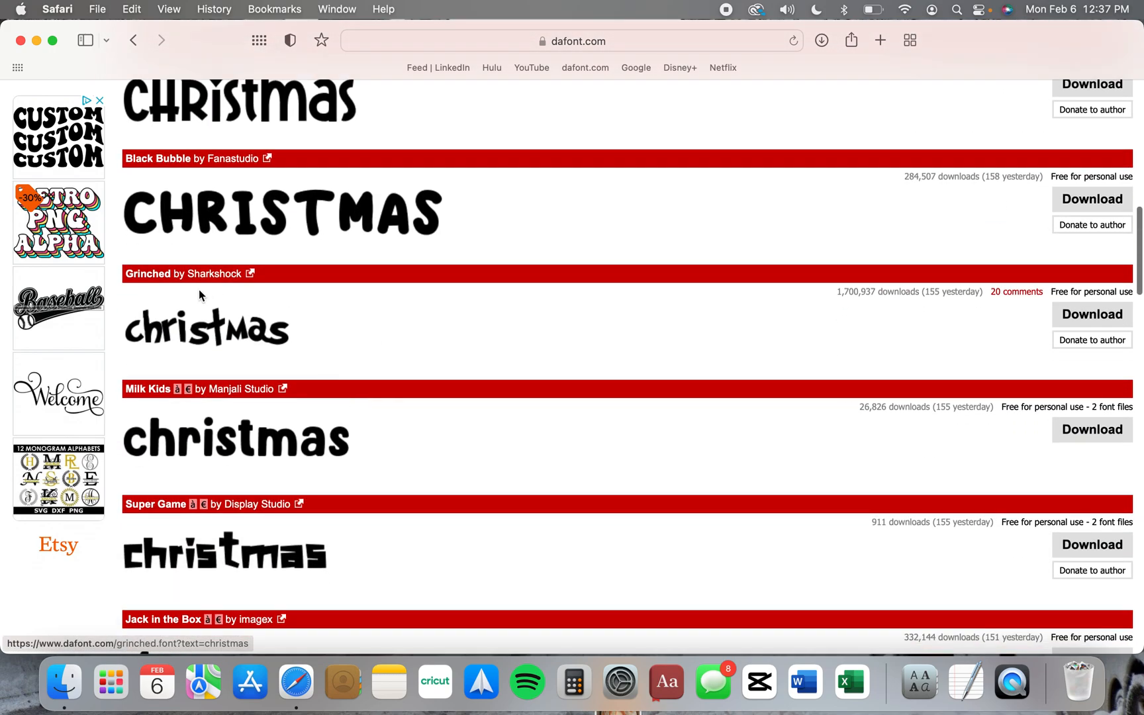
click(199, 289)
Examine the Grinched font's character map, including its uppercase and lowercase letters, numbers and symbols
scroll(559, 375, down, 4)
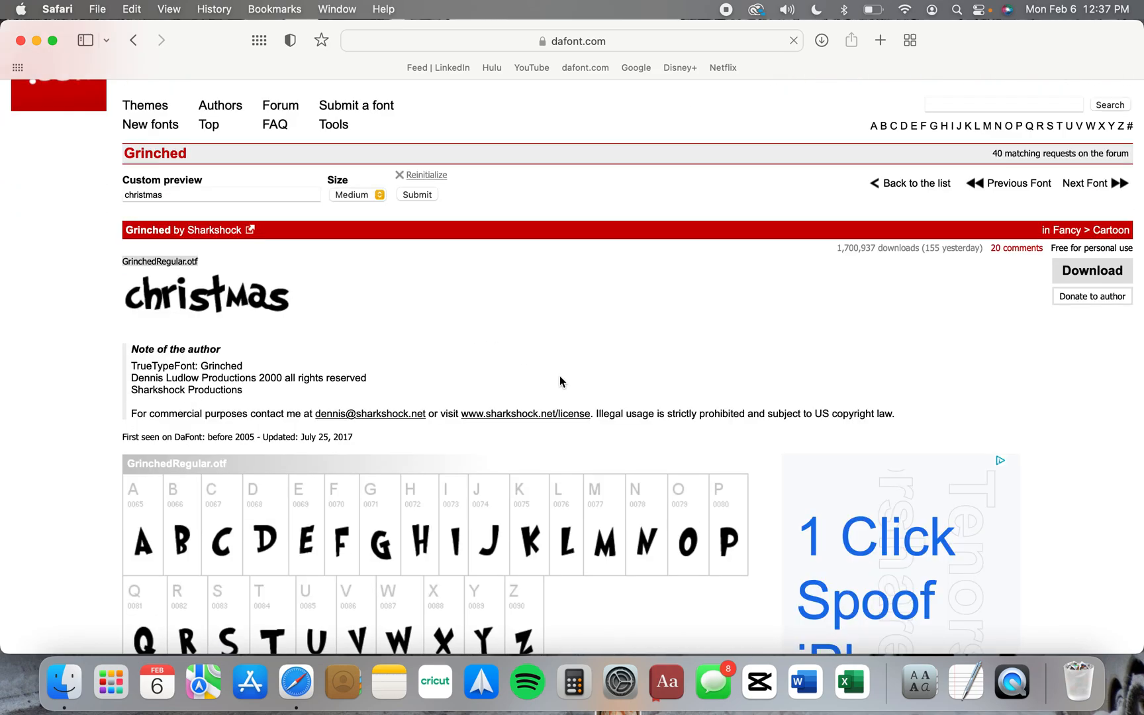
scroll(584, 435, down, 3)
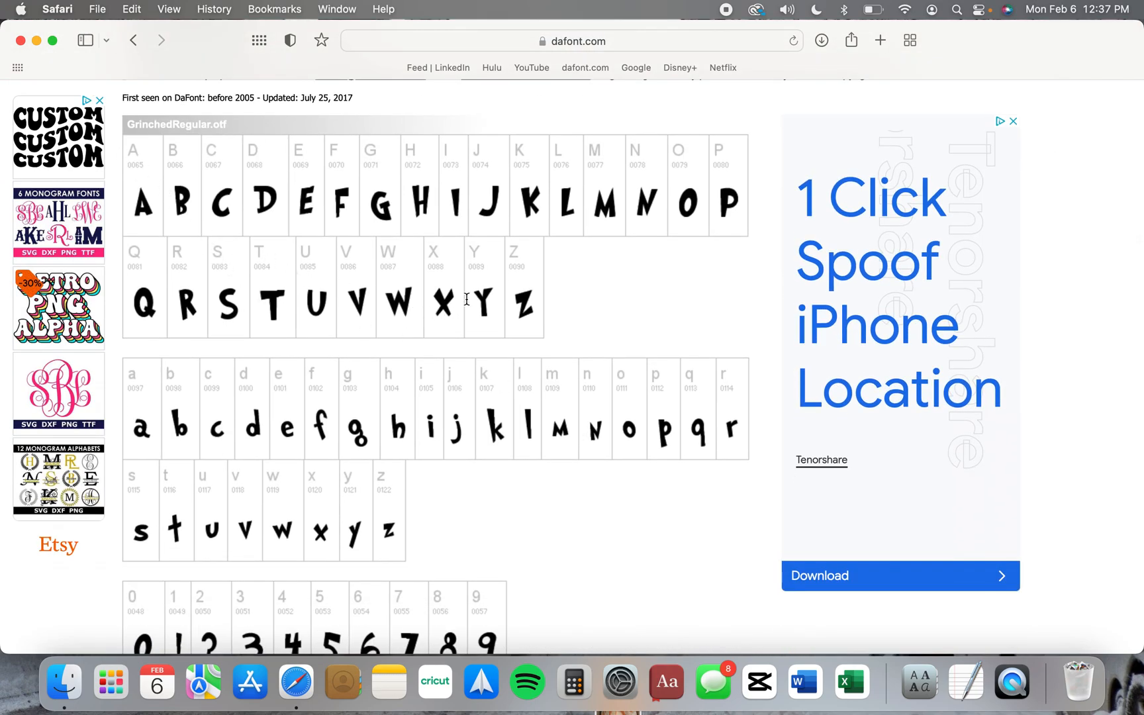
scroll(469, 298, down, 3)
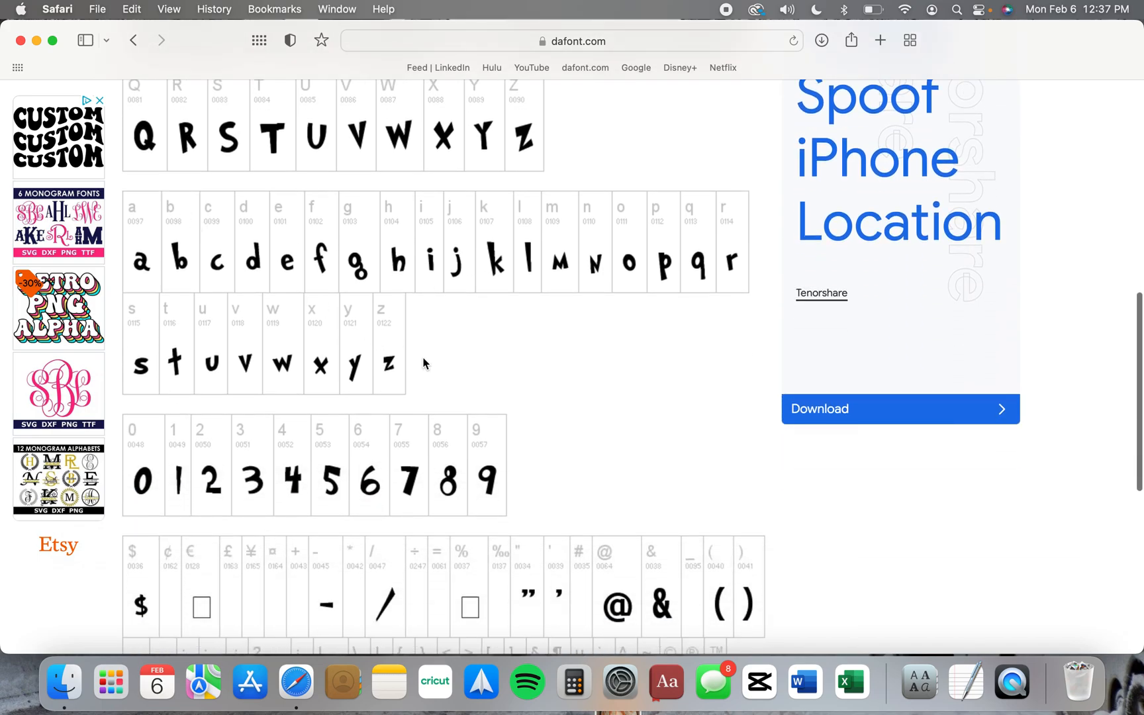
scroll(425, 370, down, 3)
scroll(543, 371, up, 15)
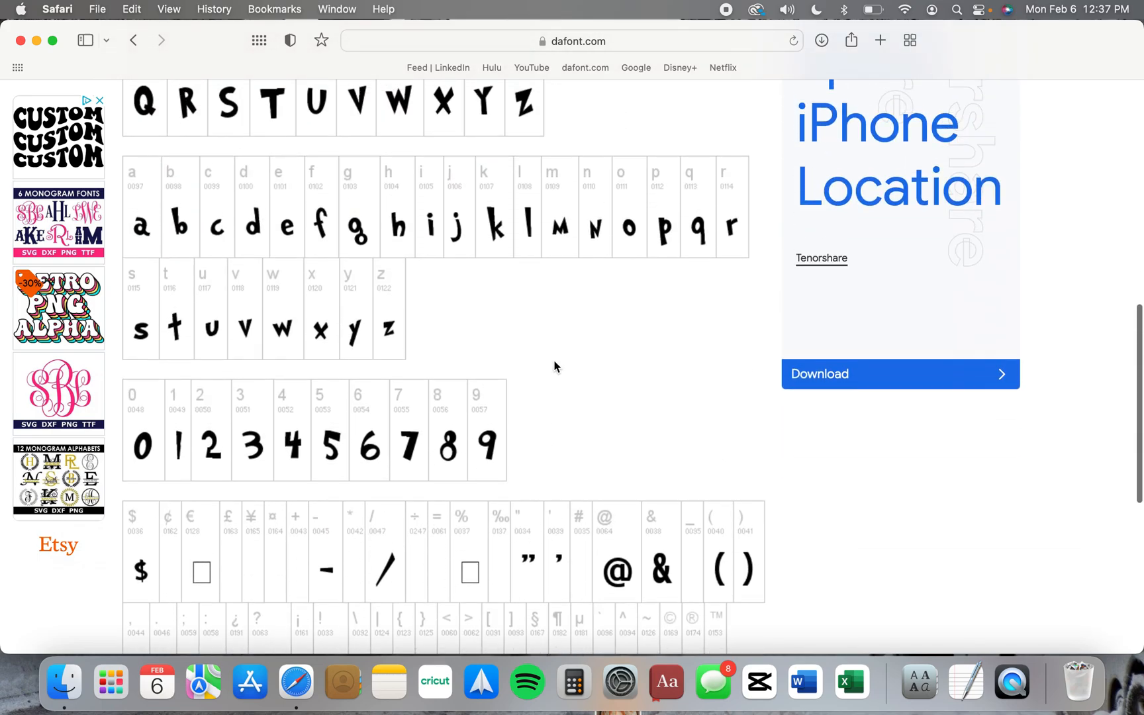
Download the Grinched font from its page and open the downloaded grinched folder
scroll(627, 416, down, 3)
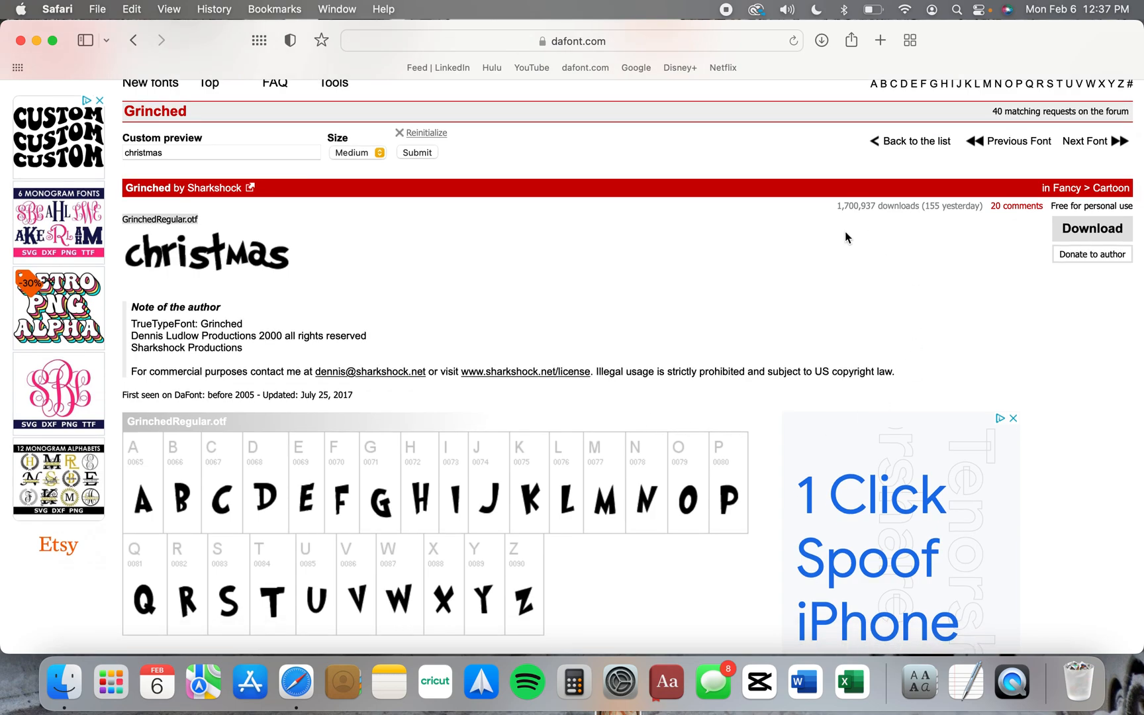
click(1089, 235)
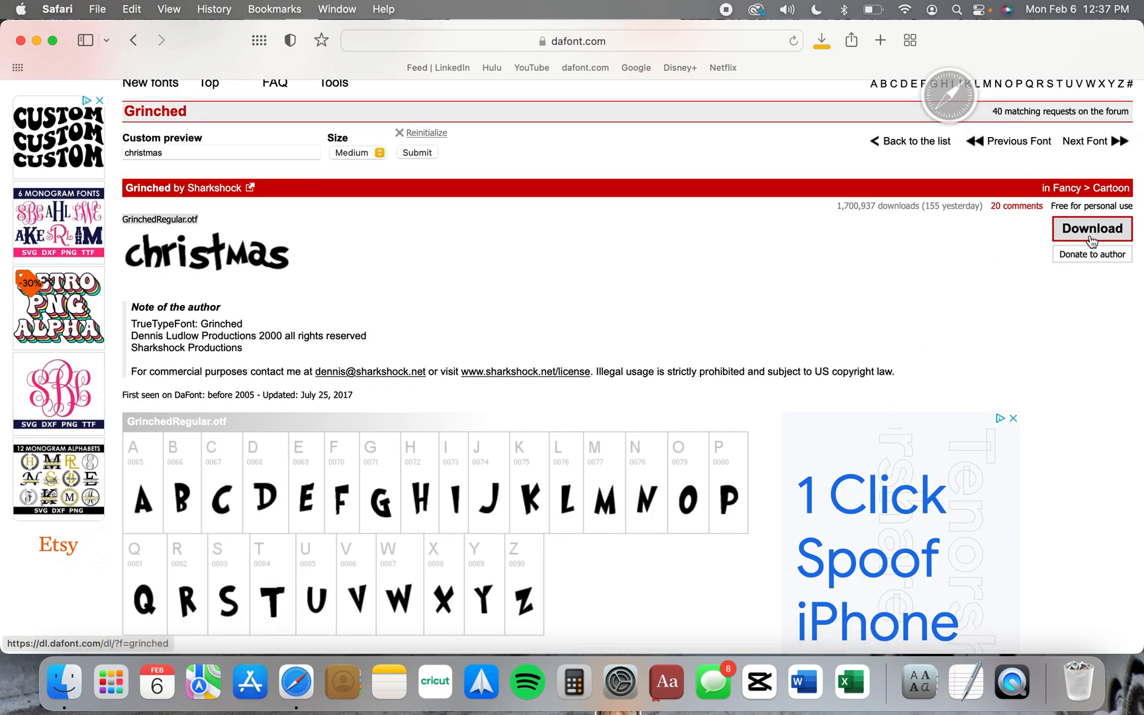
click(822, 41)
double_click(806, 122)
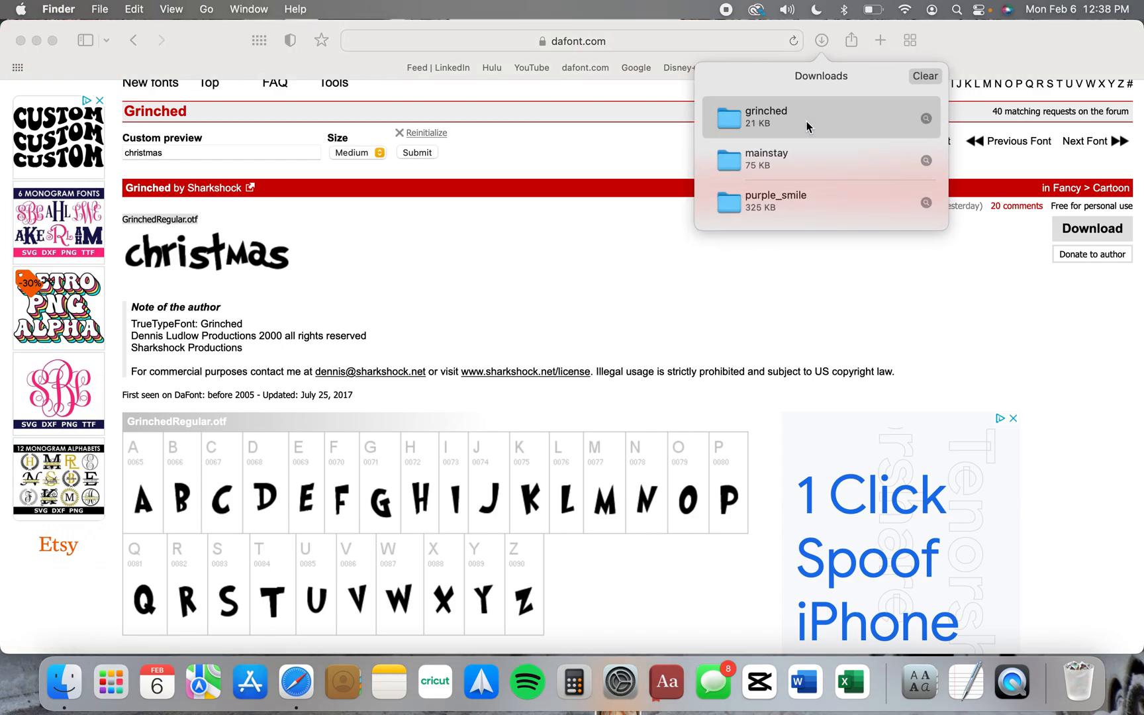
Read the font's usage terms in Grinchedreadme.txt and close the file
double_click(358, 183)
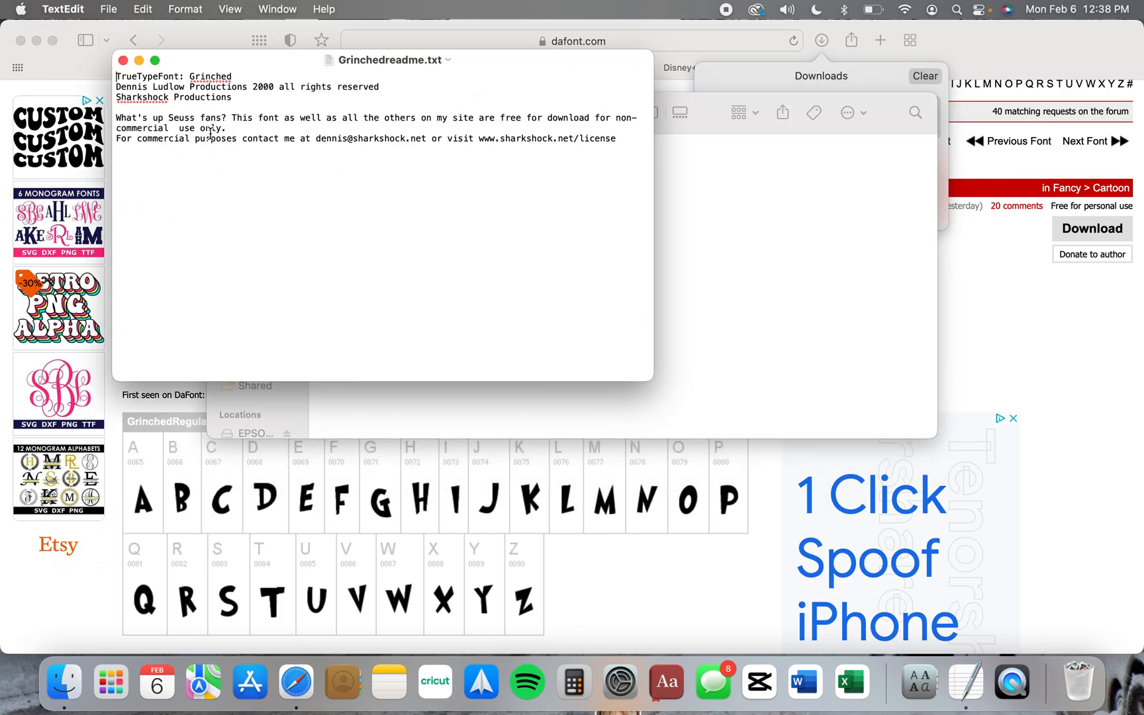
click(123, 60)
click(464, 269)
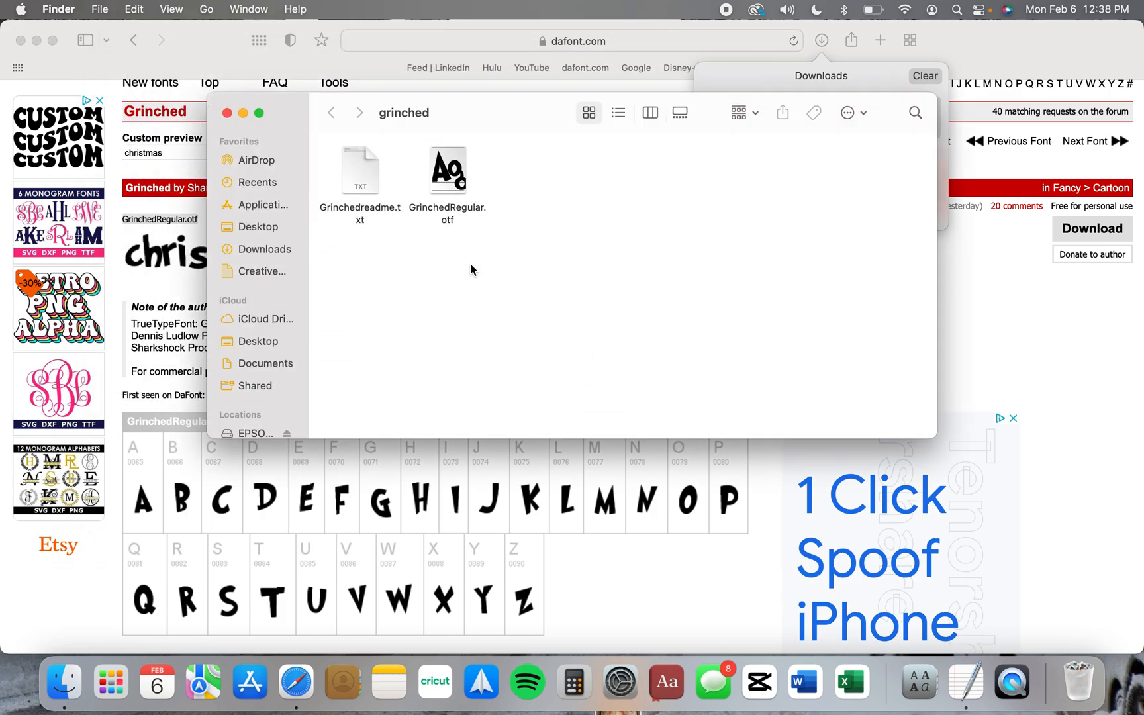
Install the Grinched font from GrinchedRegular.otf and bring the Font Book window fully into view
double_click(458, 173)
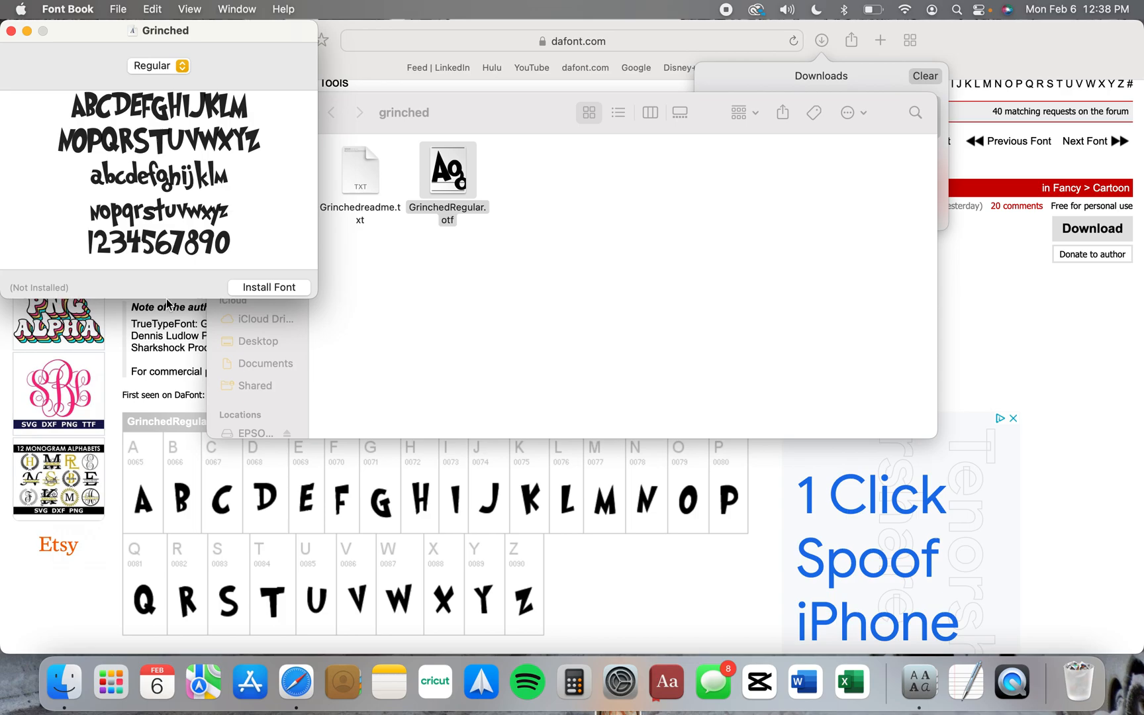
click(243, 288)
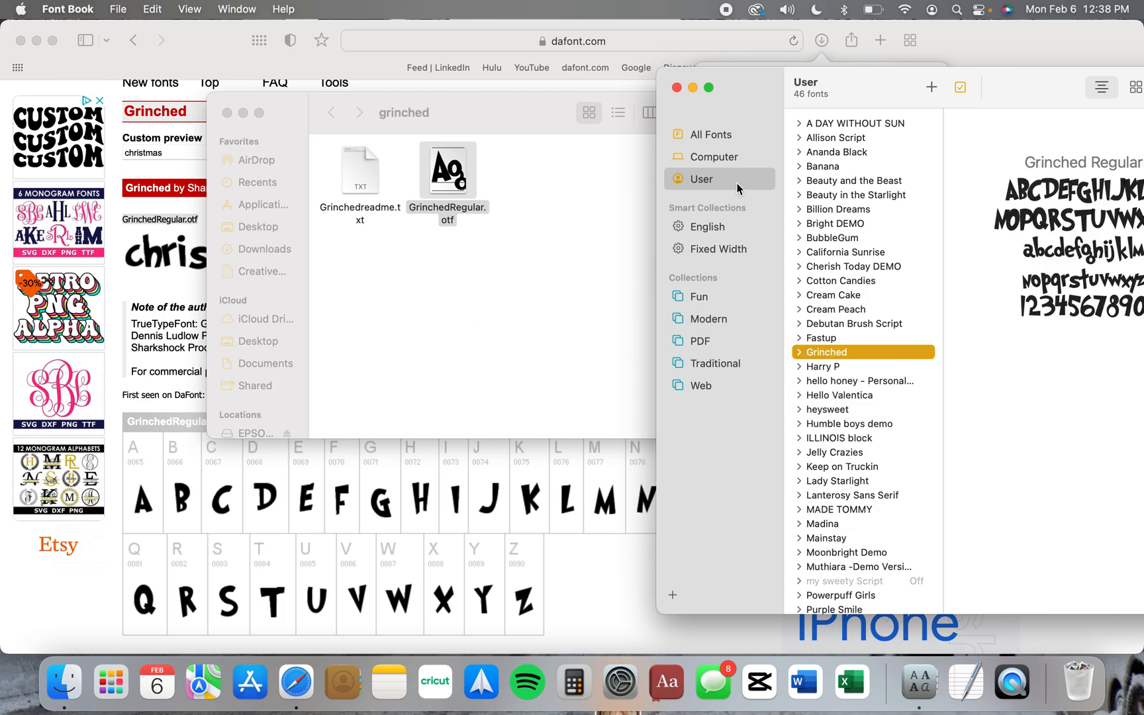
drag(744, 92, 364, 110)
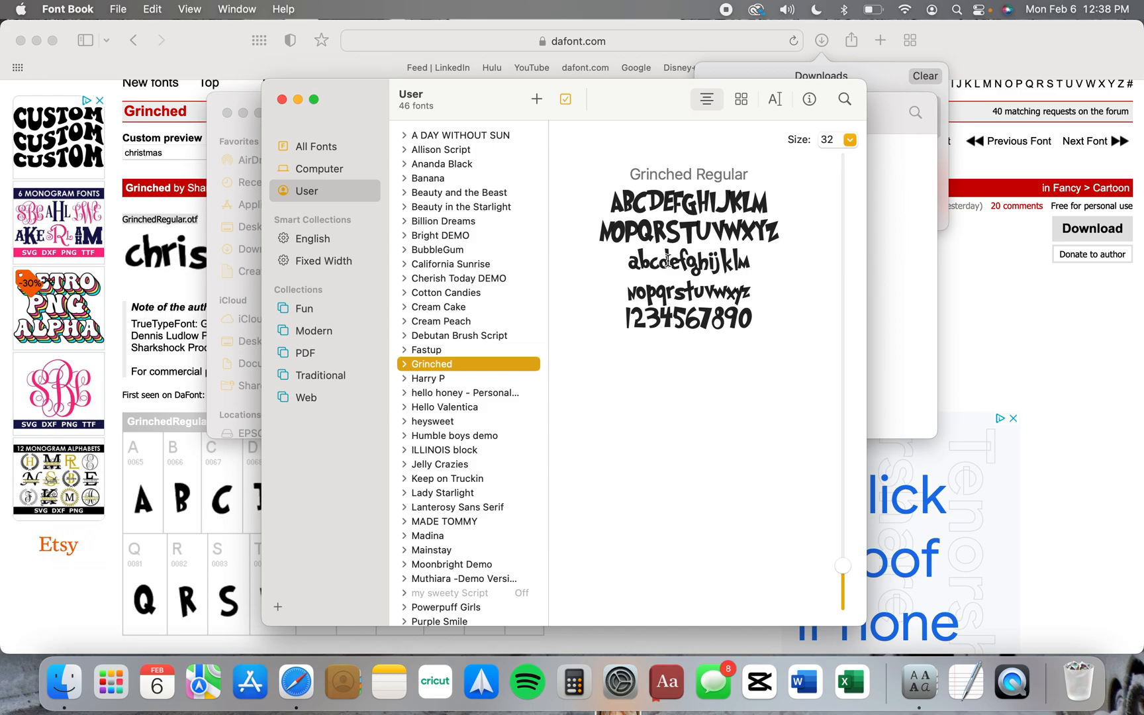
Close the Font Book, grinched folder and browser windows to return to the desktop
click(281, 100)
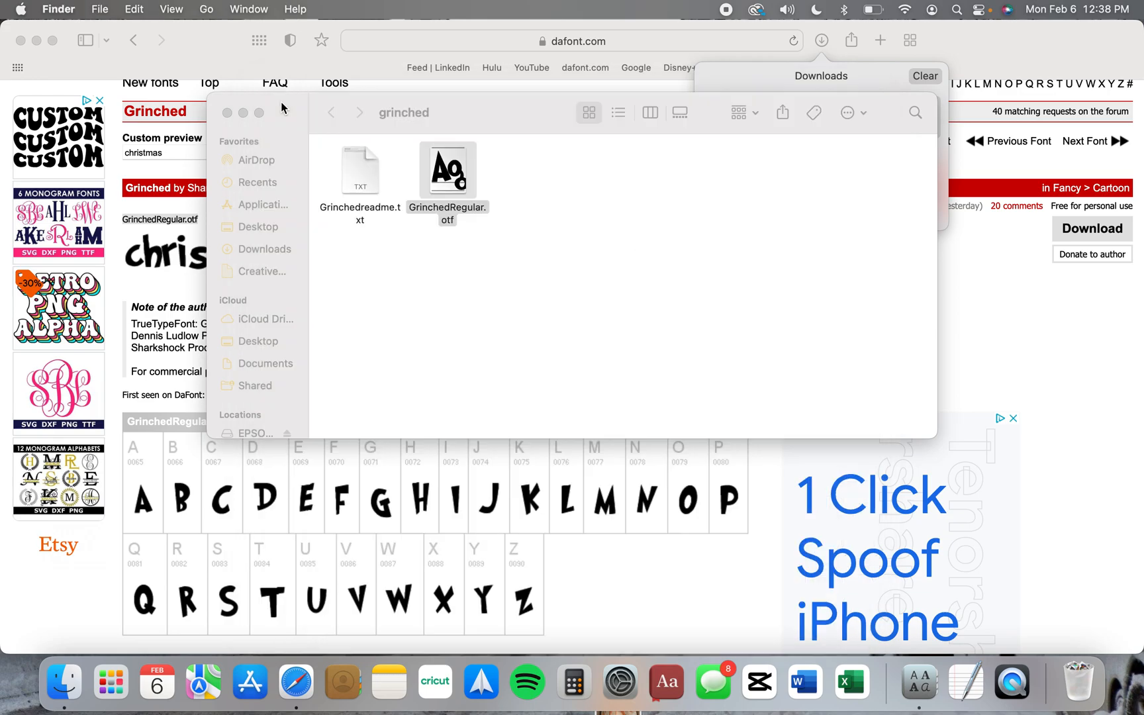
click(227, 113)
click(212, 59)
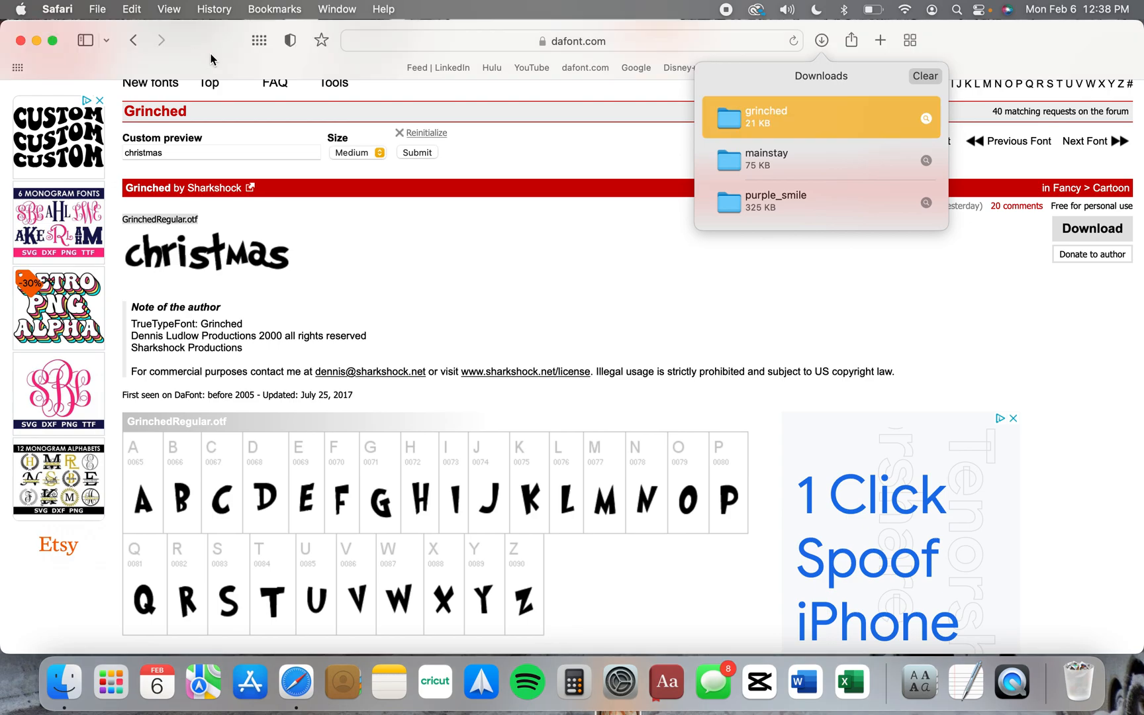
click(20, 41)
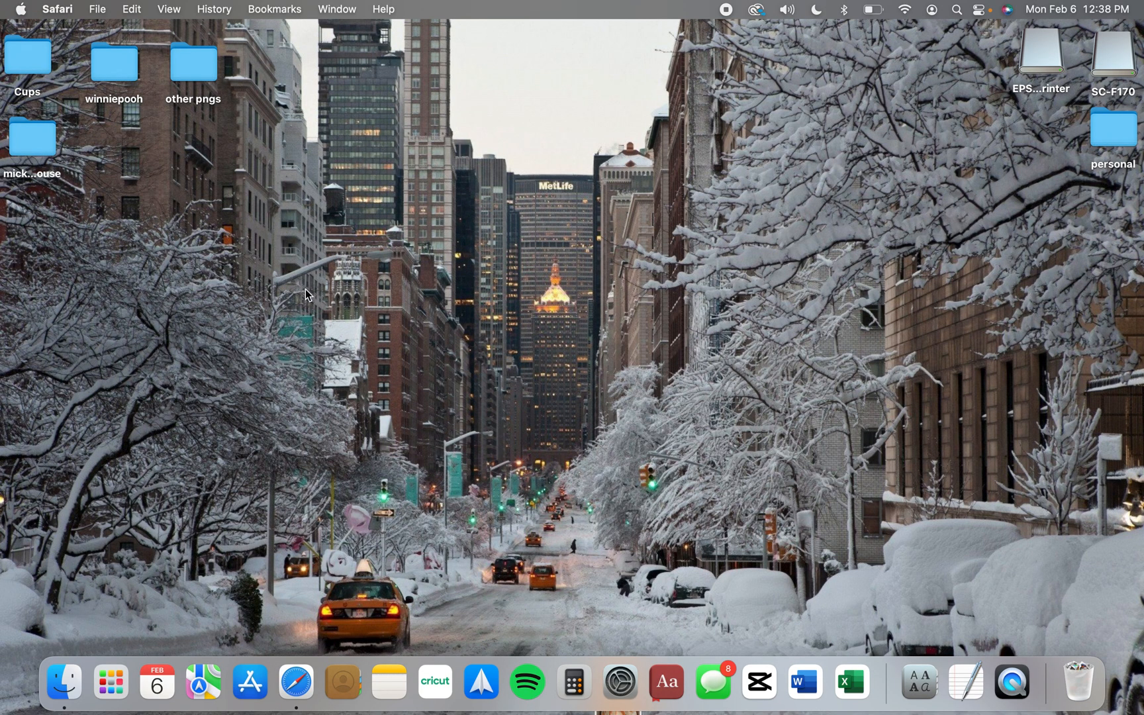
Switch to Cricut Design Space and start a new project
click(437, 688)
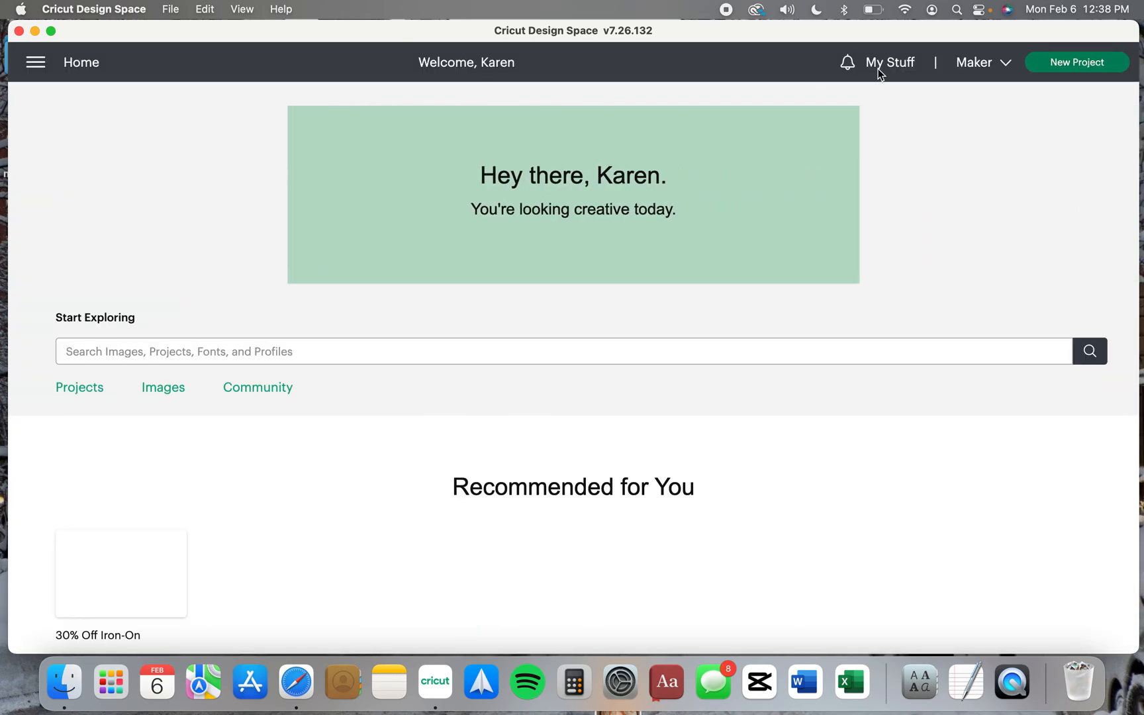
click(1061, 68)
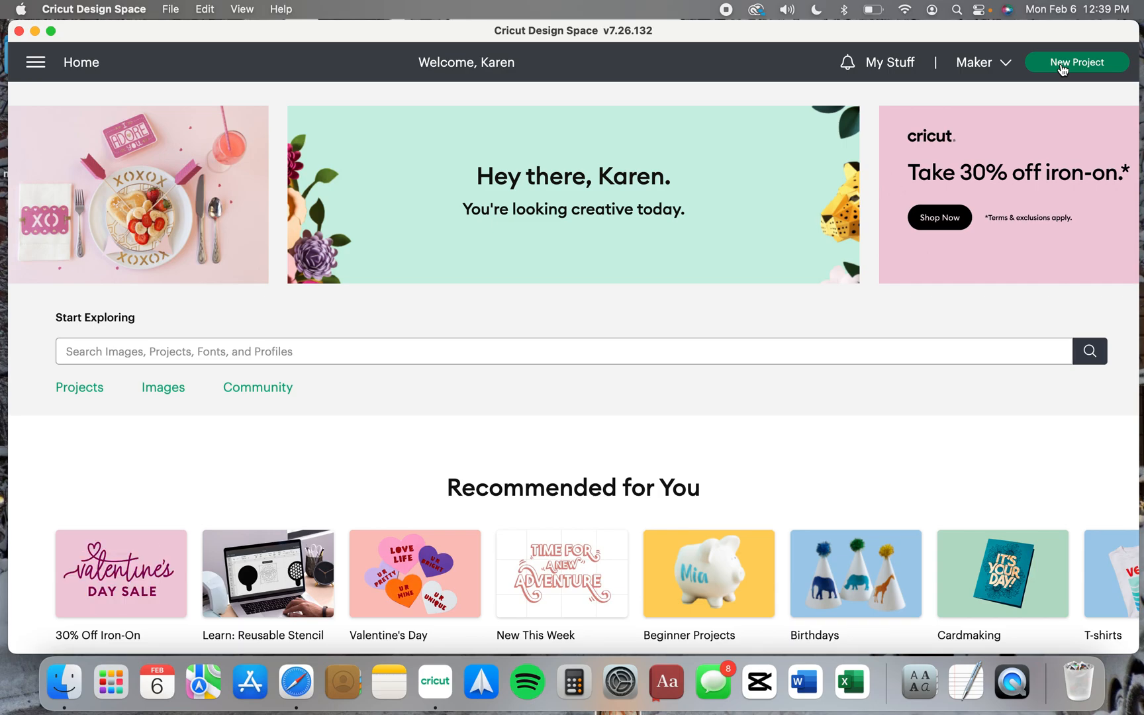
click(1079, 63)
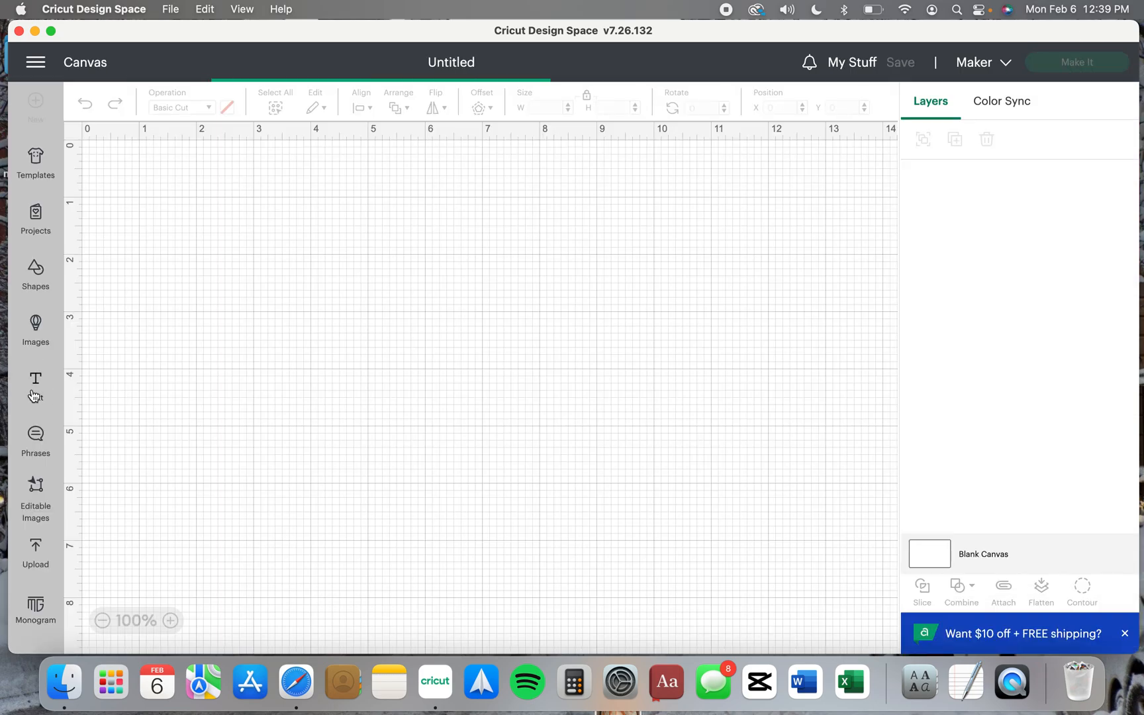
Add the text "christmas" to the canvas and move it to about X 5.57, Y 2.91
click(37, 390)
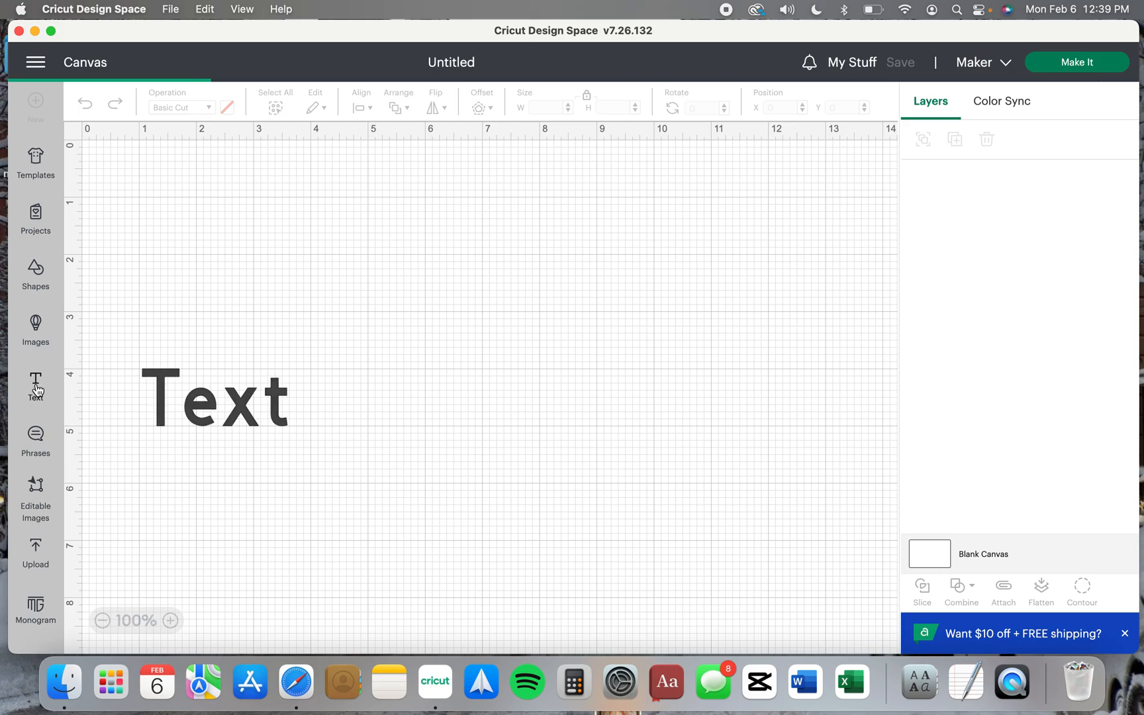
click(200, 411)
text(christ)
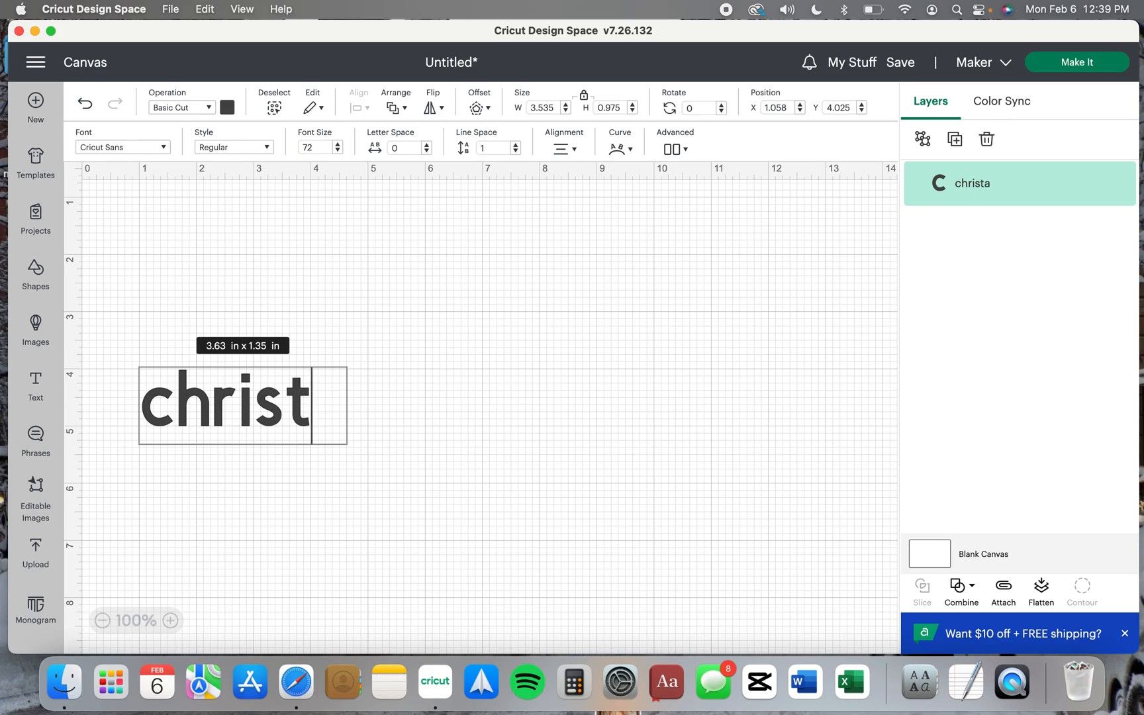
text(ms)
key(BackSpace)
text(as)
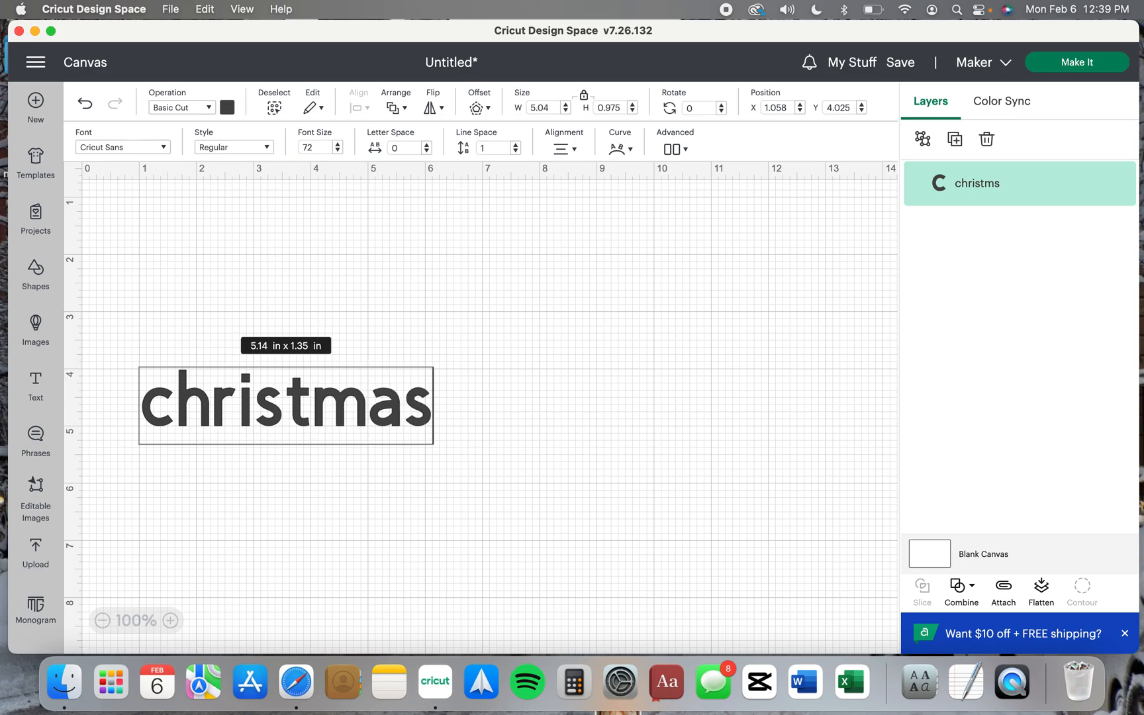
click(249, 437)
drag(275, 428, 533, 367)
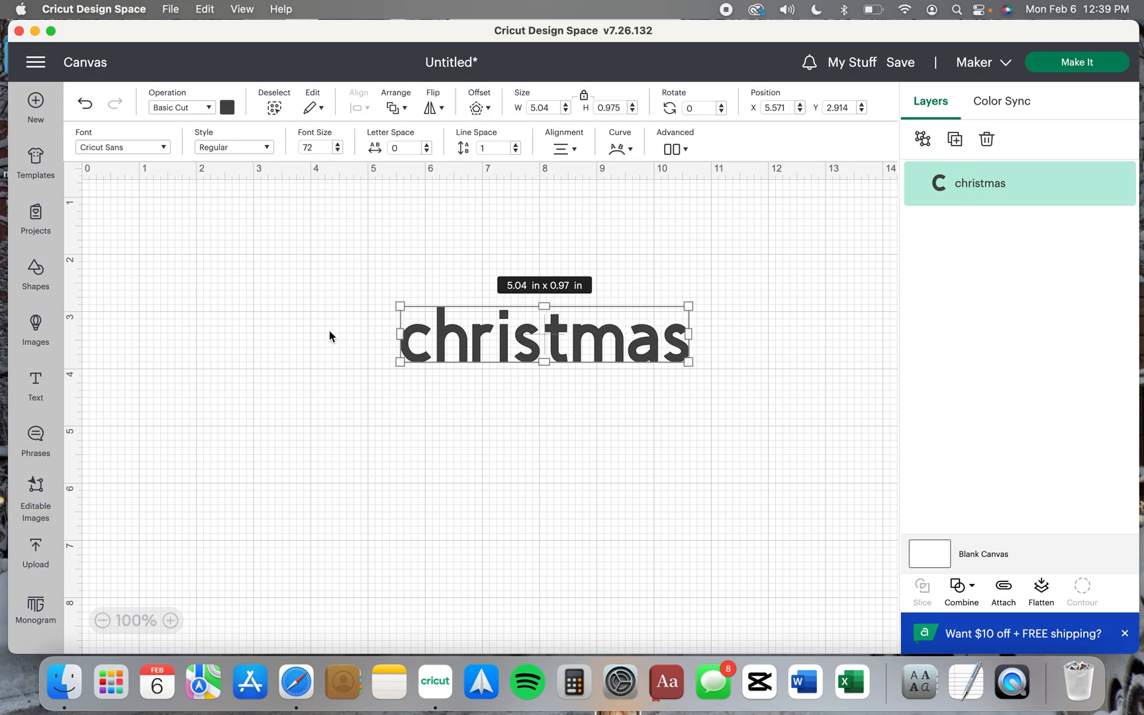
Search the system fonts for "grinched" and apply the Grinched font to the "christmas" text
click(151, 148)
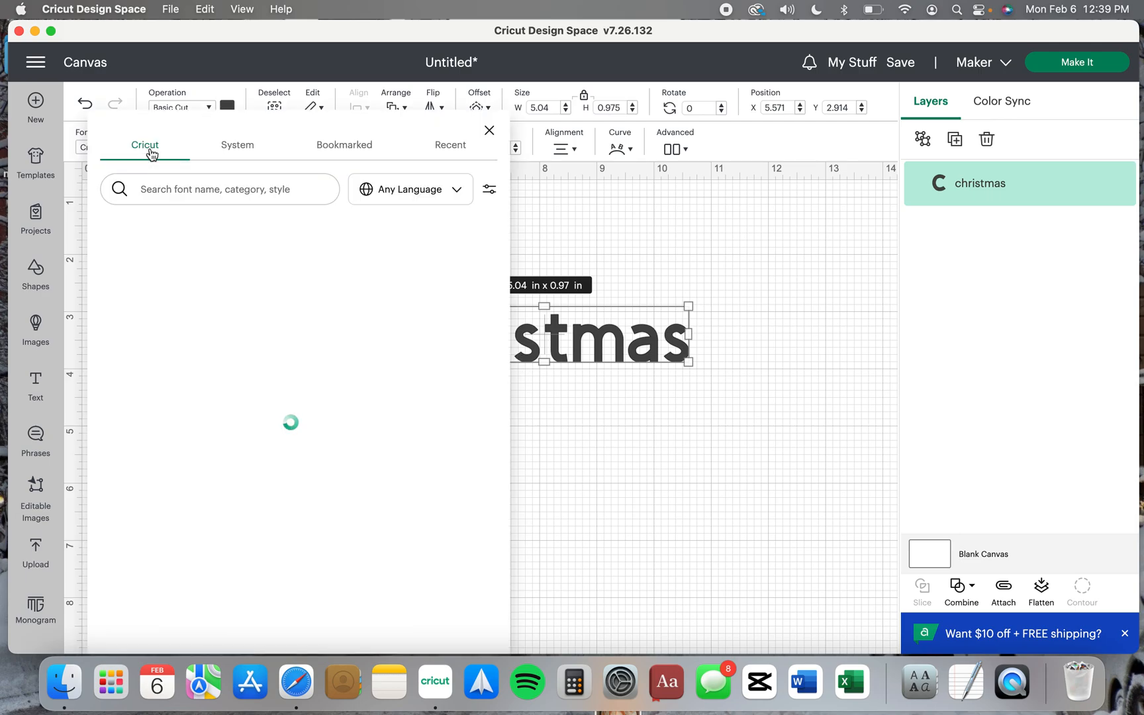
click(238, 145)
click(248, 192)
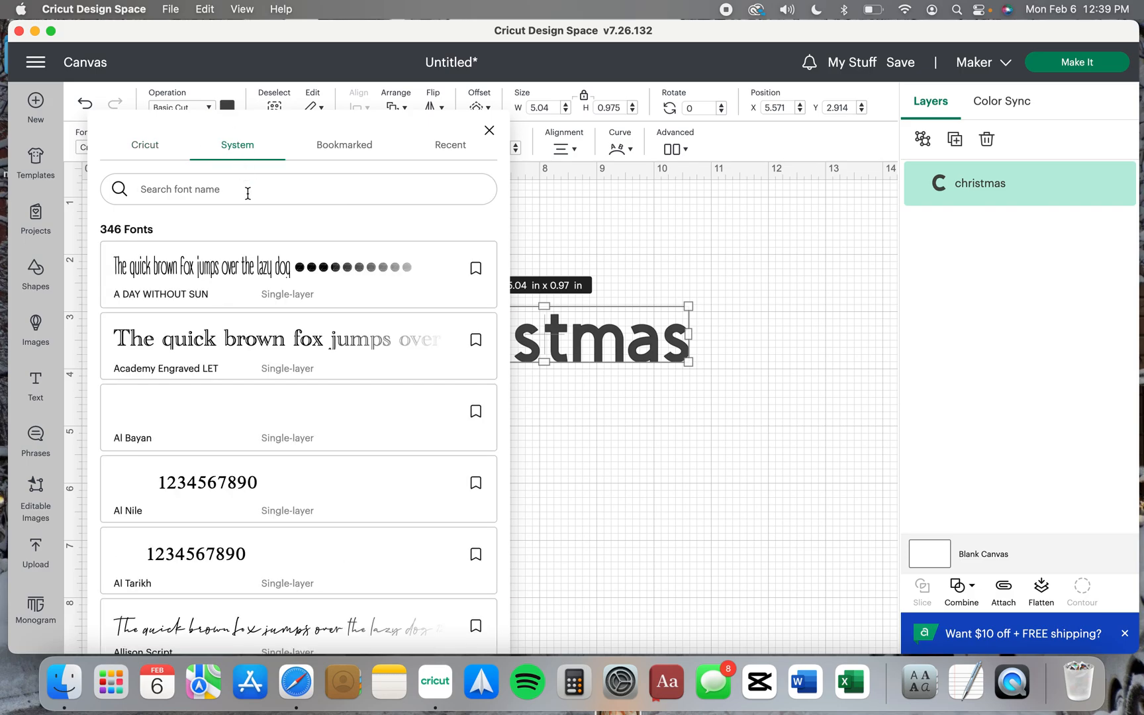
text(grinched)
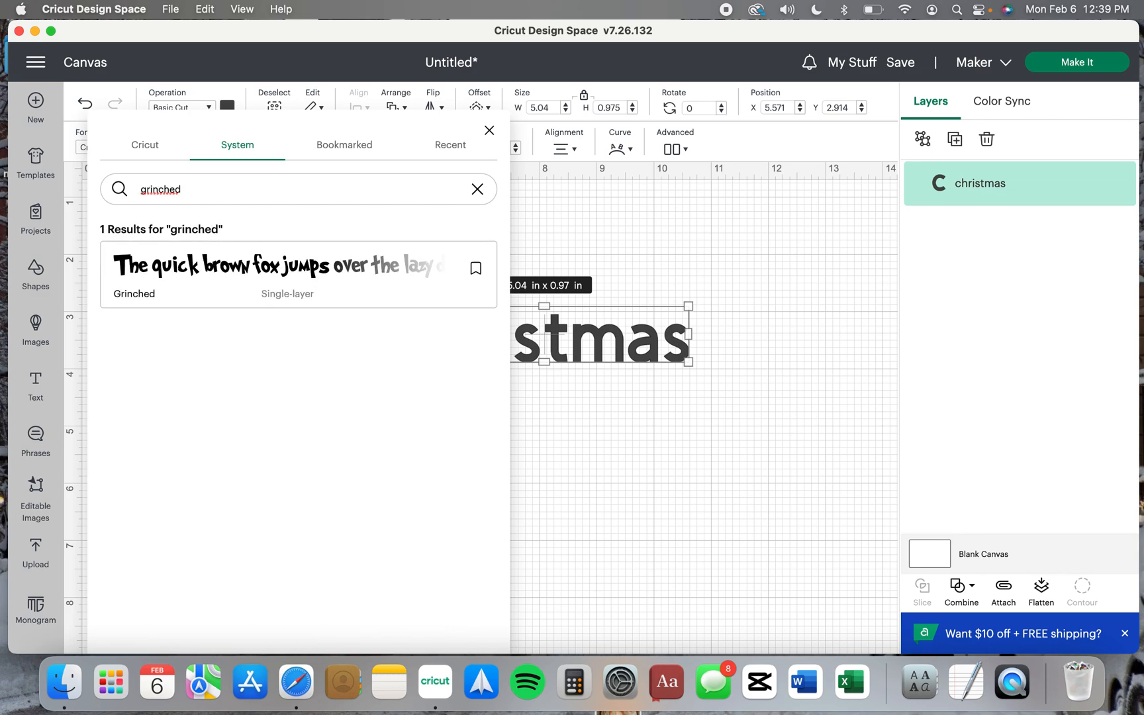
click(245, 267)
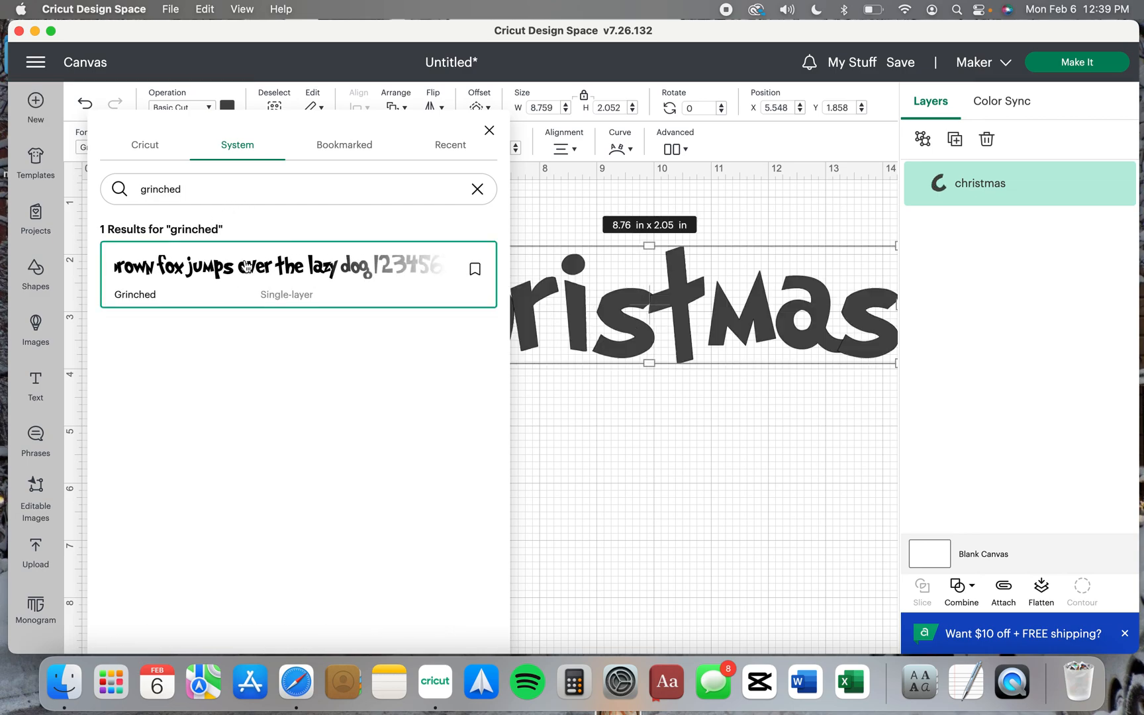
Close the font list and move the "christmas" text to about X 3.12, Y 2.22
click(706, 454)
drag(658, 319, 541, 322)
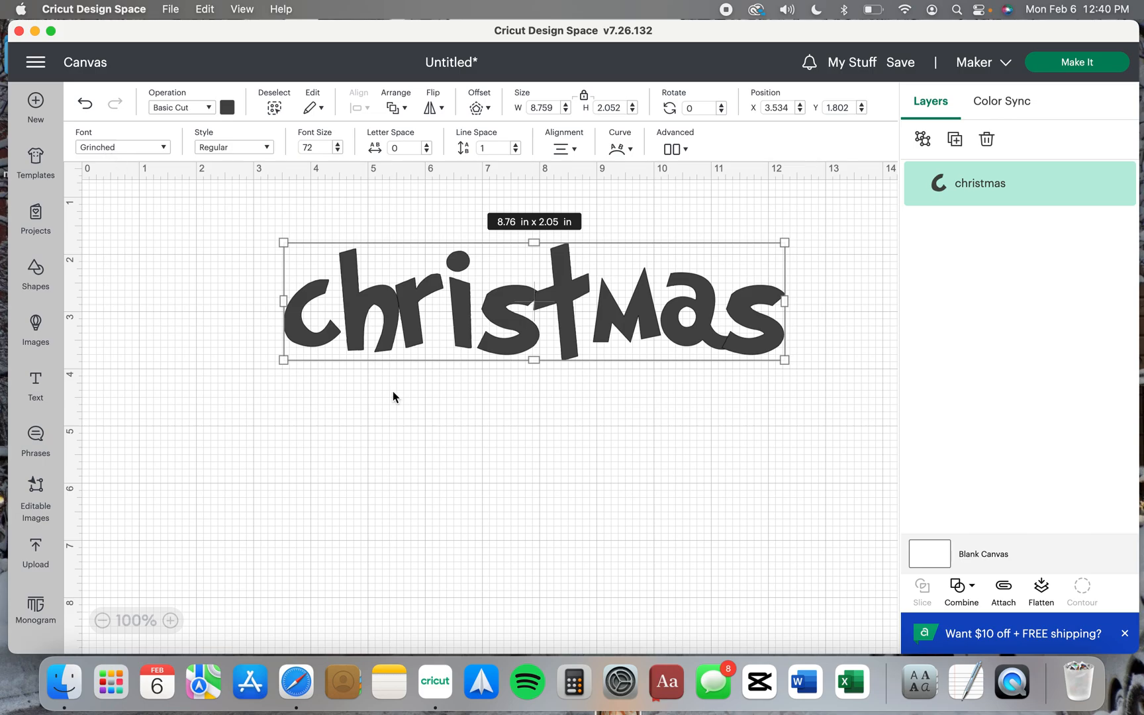
click(483, 435)
drag(562, 286, 549, 302)
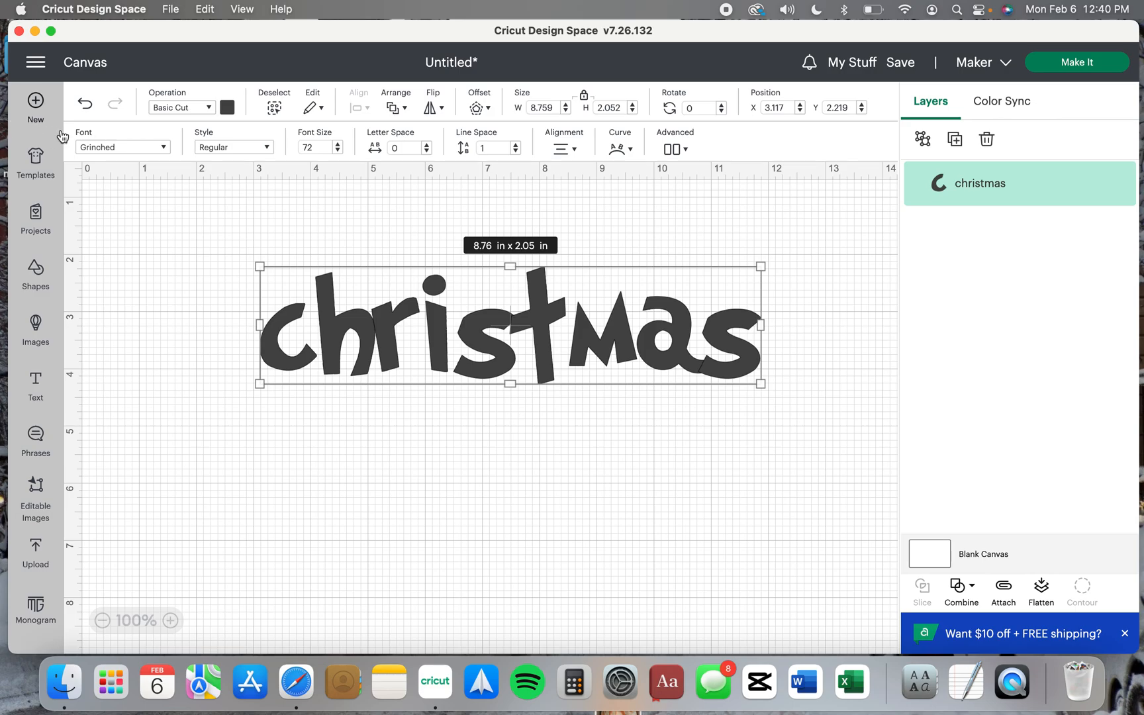
Look through the Cricut fonts for the "christmas" text, close the list and reselect the text
click(99, 147)
click(476, 189)
click(144, 148)
scroll(269, 466, down, 15)
scroll(331, 510, down, 15)
scroll(335, 515, down, 10)
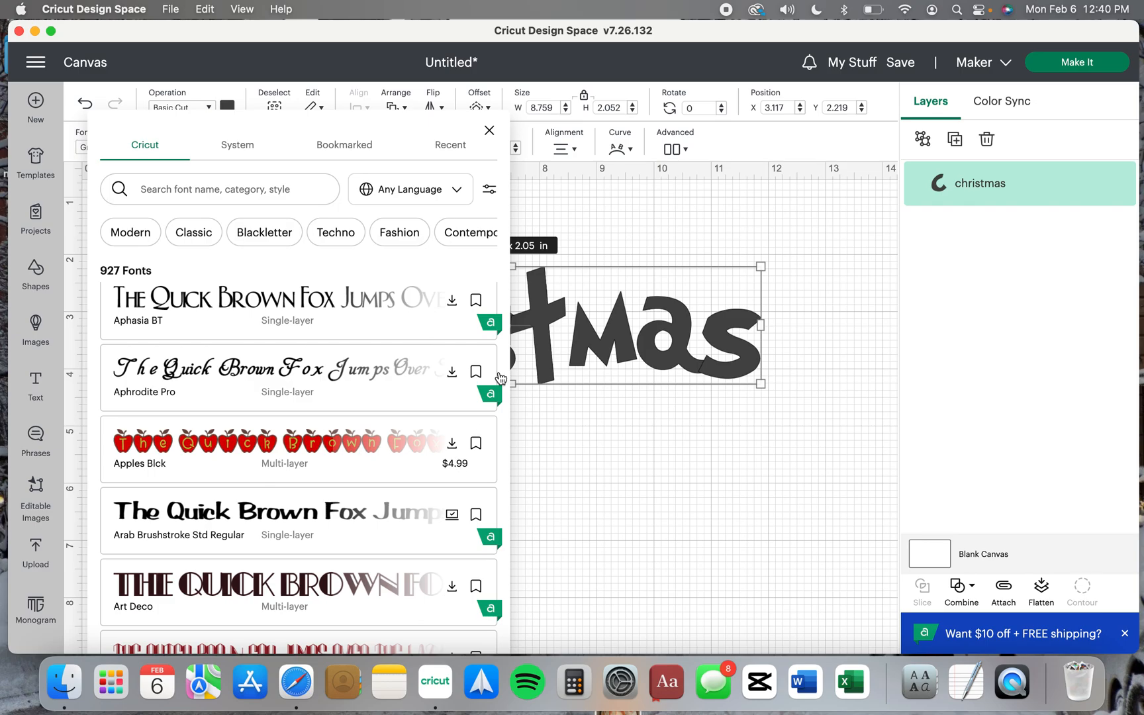
click(489, 130)
click(585, 232)
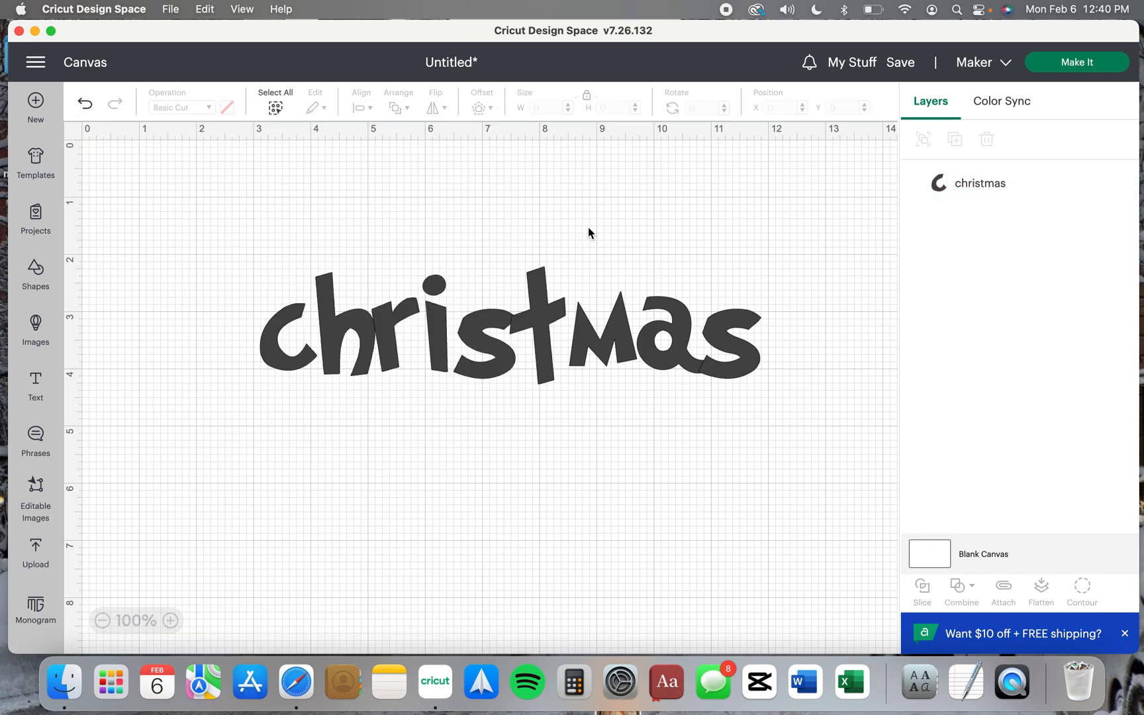
click(594, 352)
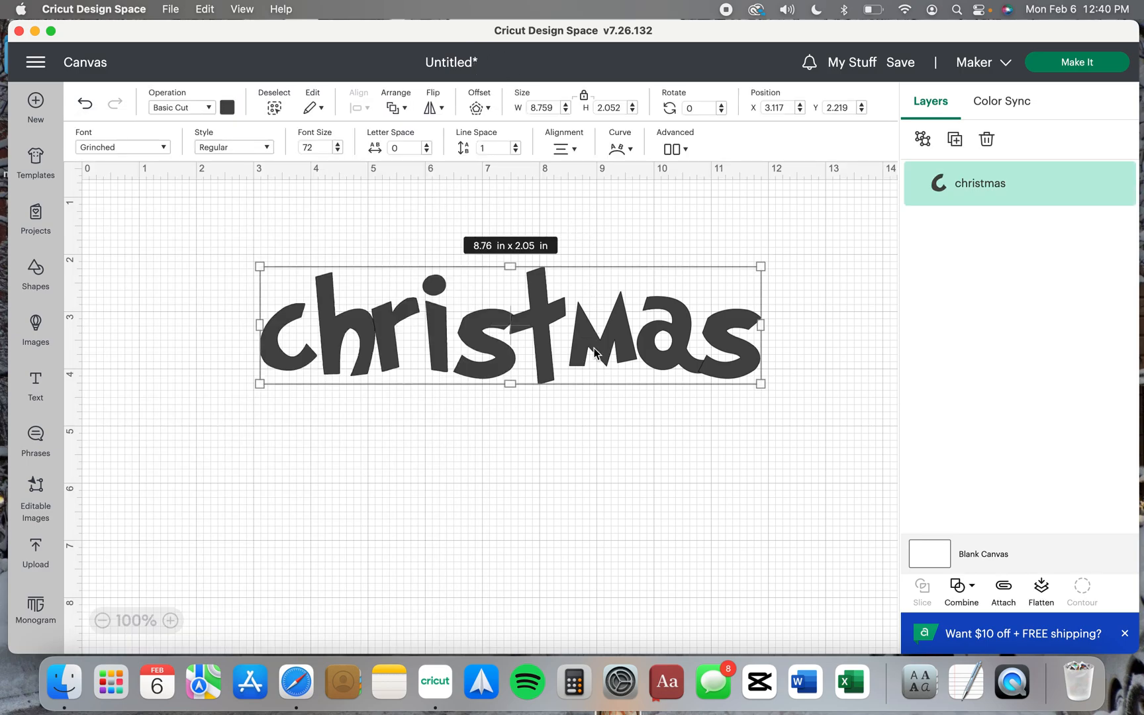